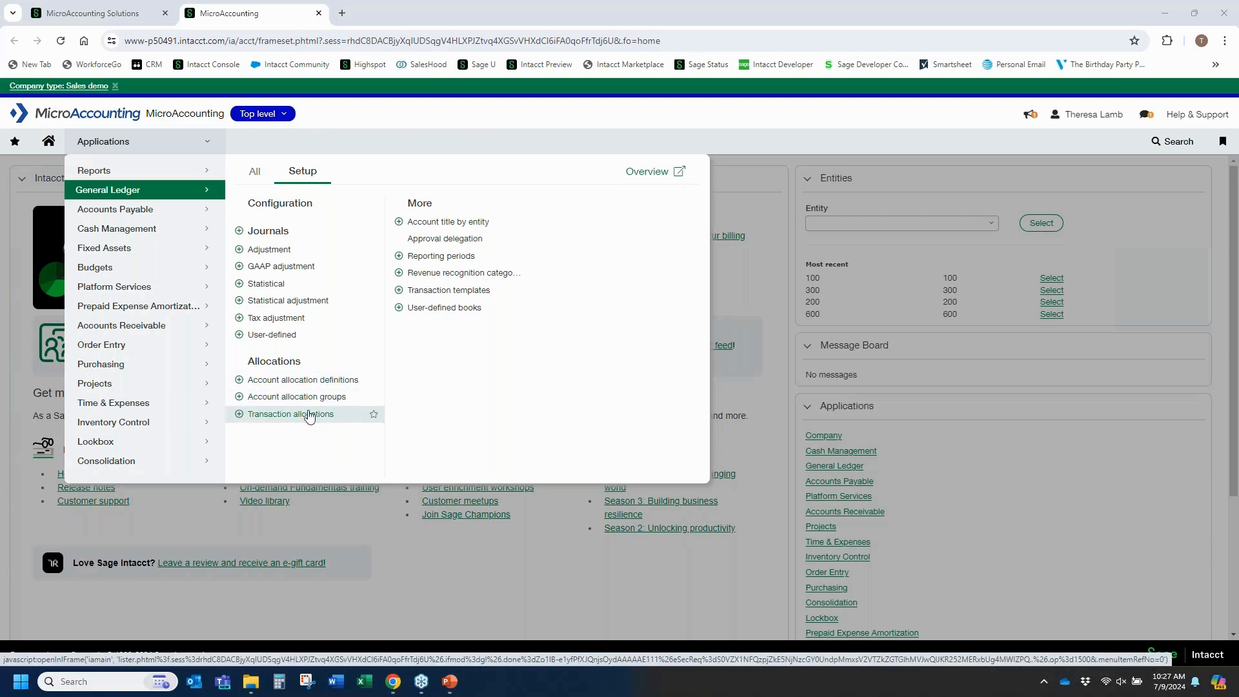
Open the Webinar 07092024 transaction allocation for editing and review its percentage entries by location.
{"action": "left_click", "coordinate": [307, 419]}
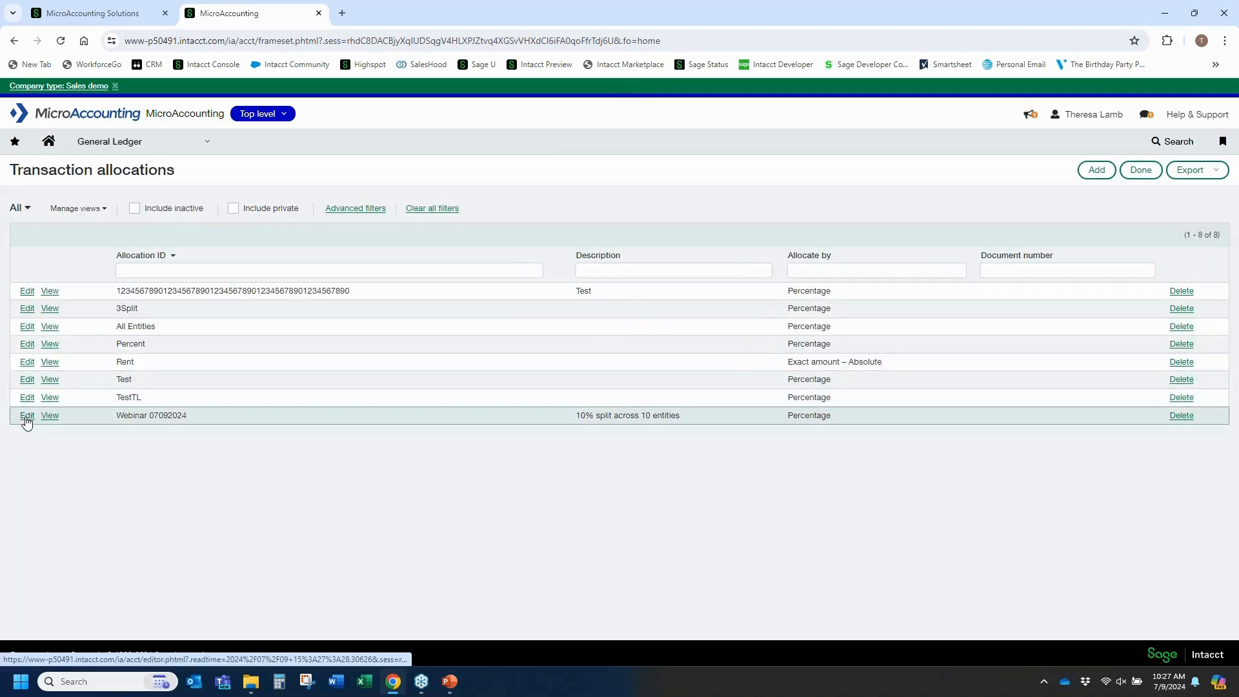
{"action": "left_click", "coordinate": [27, 418]}
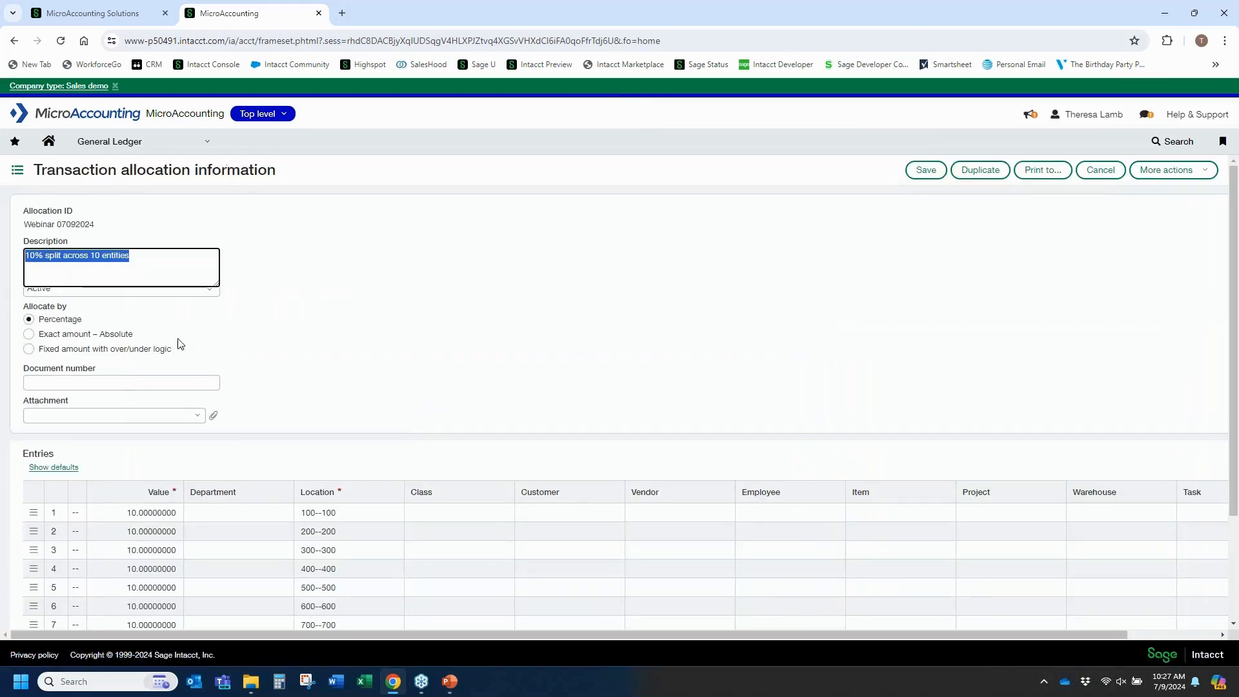
{"action": "left_click", "coordinate": [323, 251]}
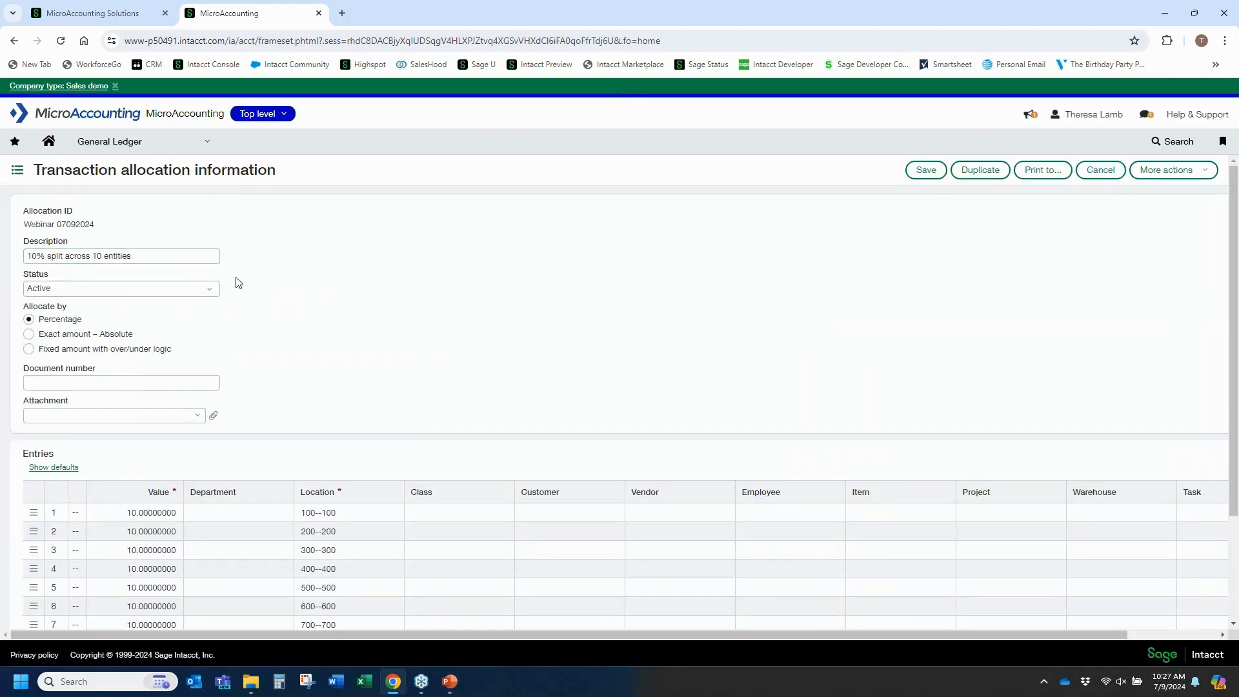
{"action": "scroll", "coordinate": [297, 297], "scroll_direction": "down", "scroll_amount": 2}
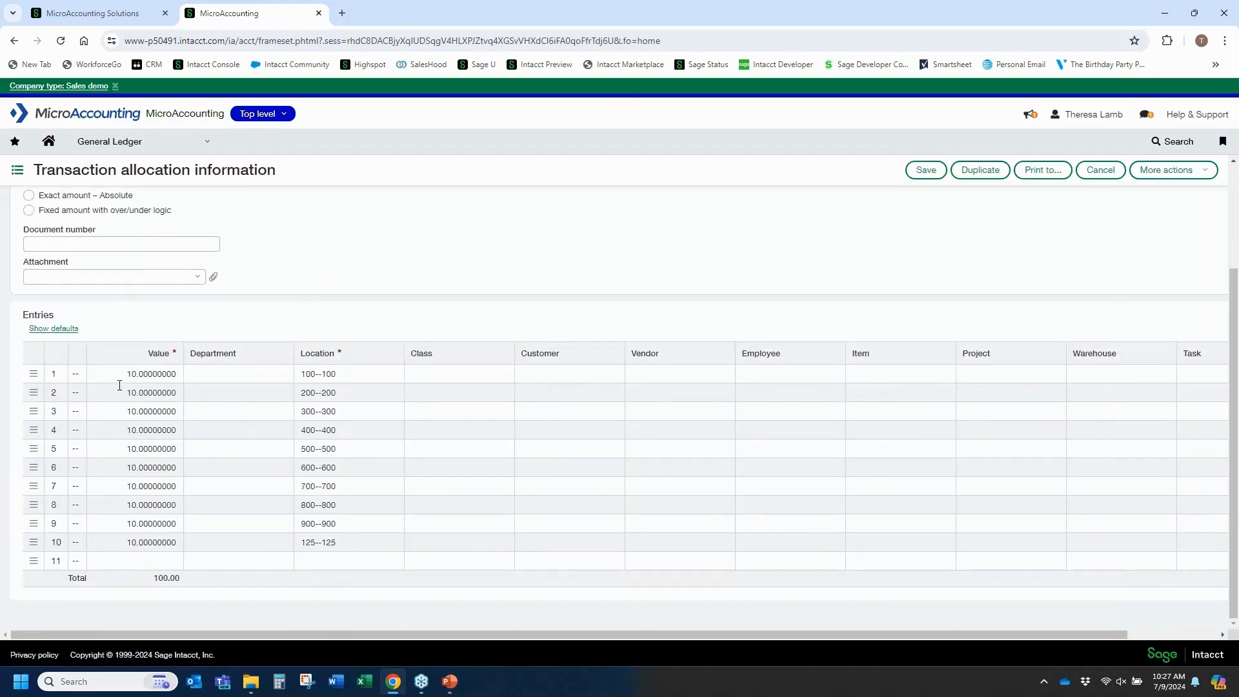
{"action": "scroll", "coordinate": [132, 374], "scroll_direction": "up", "scroll_amount": 1}
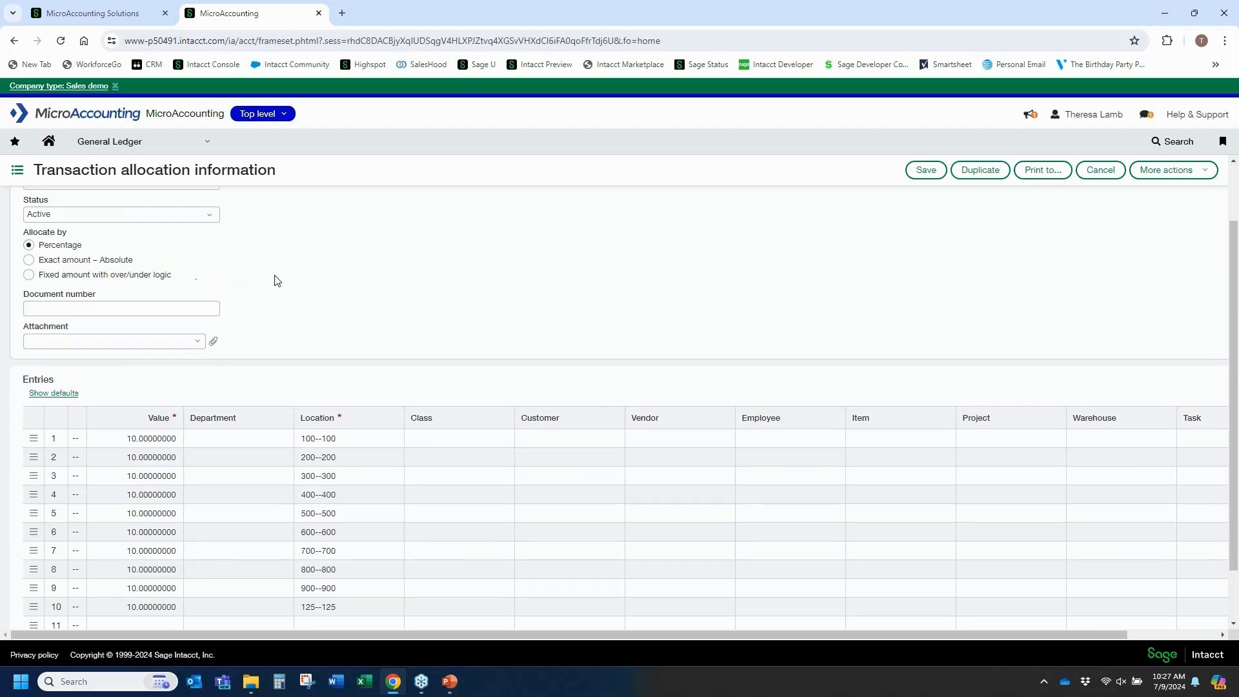
{"action": "scroll", "coordinate": [359, 288], "scroll_direction": "down", "scroll_amount": 1}
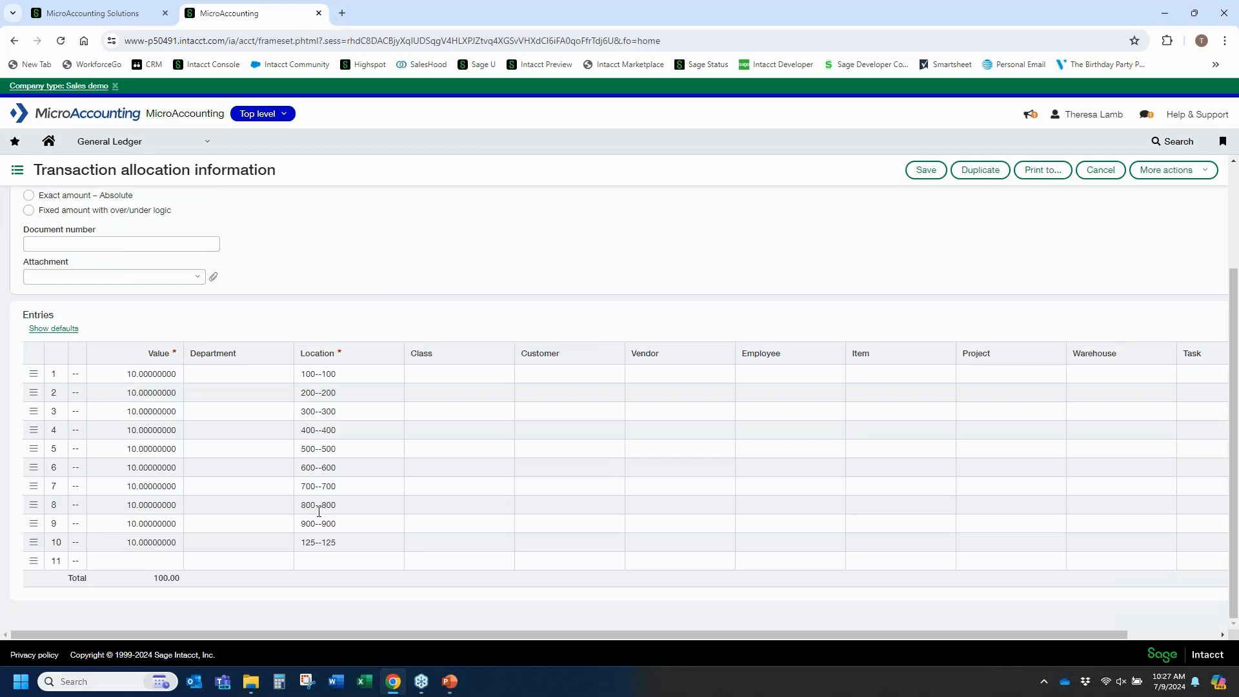
Try assigning departments 100--Maintenance and 200--Accounting to the first two allocation entries, then cancel the edit.
{"action": "left_click", "coordinate": [259, 376]}
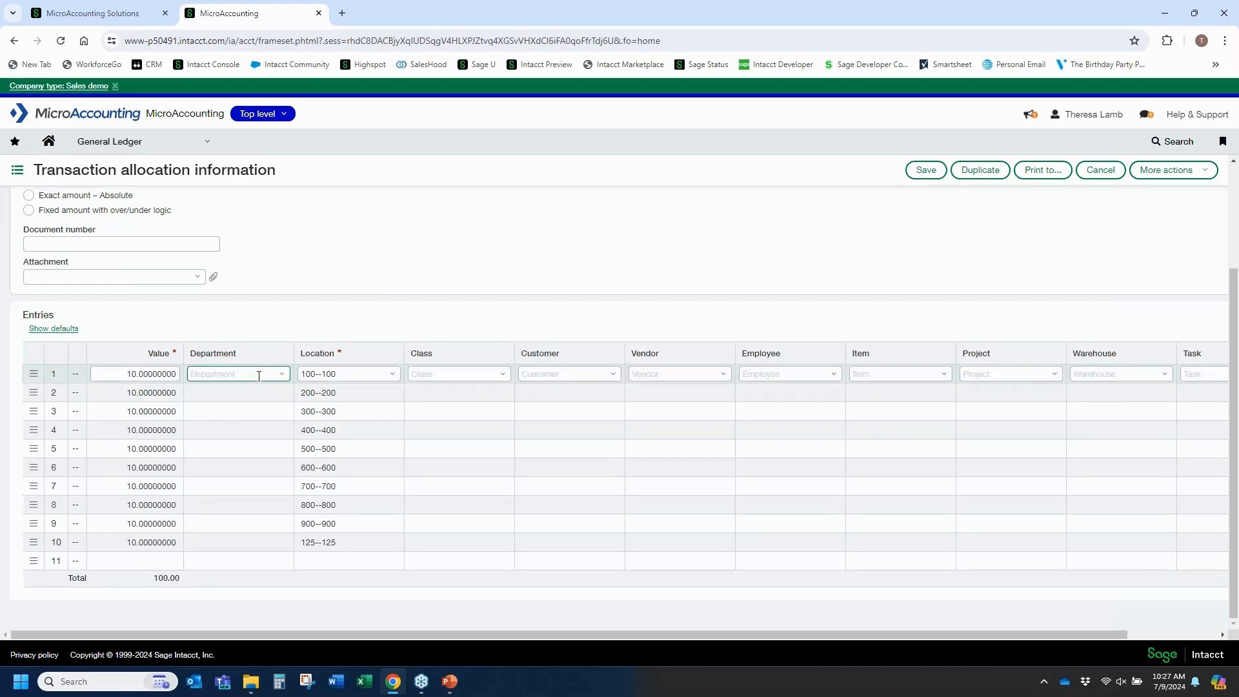
{"action": "left_click", "coordinate": [282, 375]}
{"action": "left_click", "coordinate": [258, 416]}
{"action": "left_click", "coordinate": [262, 452]}
{"action": "left_click", "coordinate": [257, 389]}
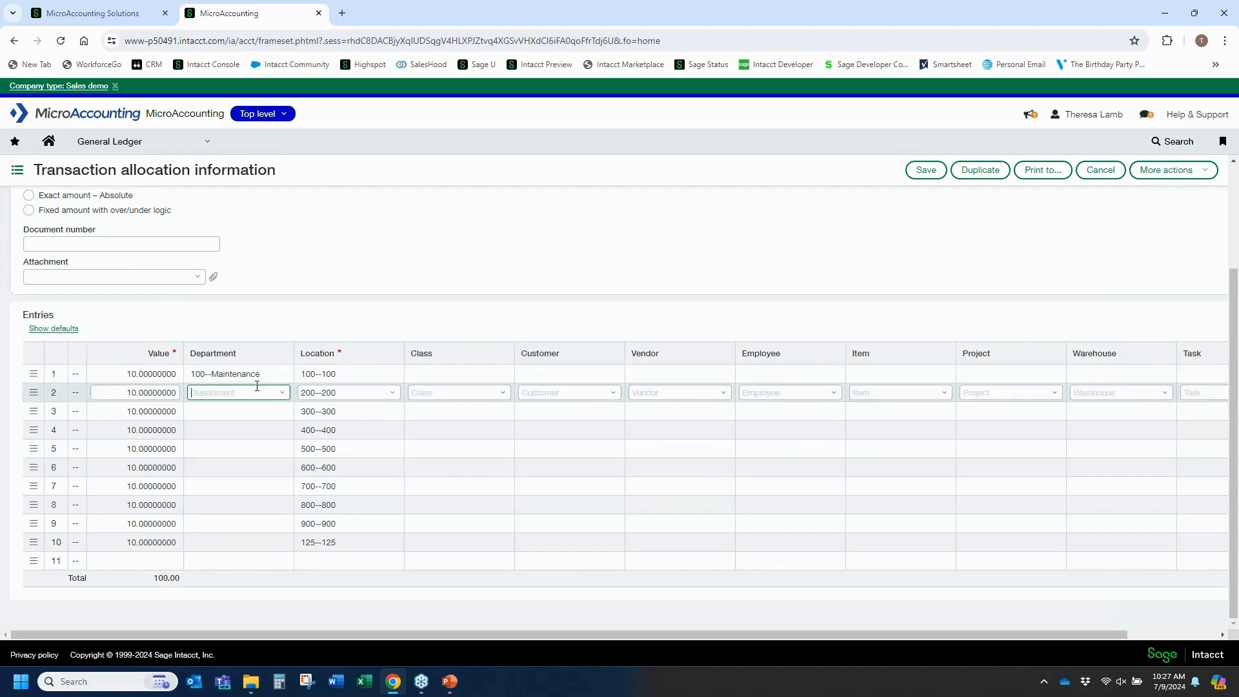
{"action": "left_click", "coordinate": [282, 392]}
{"action": "left_click", "coordinate": [232, 451]}
{"action": "left_click", "coordinate": [125, 392]}
{"action": "left_click_drag", "start_coordinate": [156, 578], "coordinate": [198, 586]}
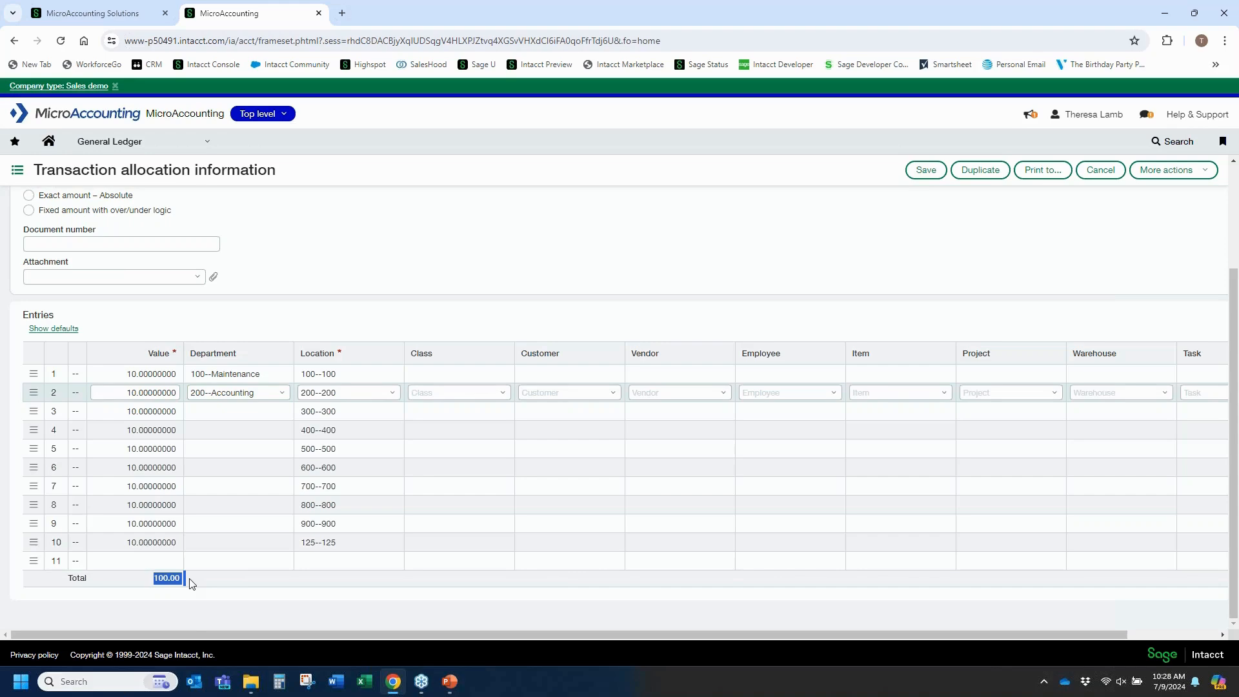
{"action": "scroll", "coordinate": [222, 444], "scroll_direction": "up", "scroll_amount": 2}
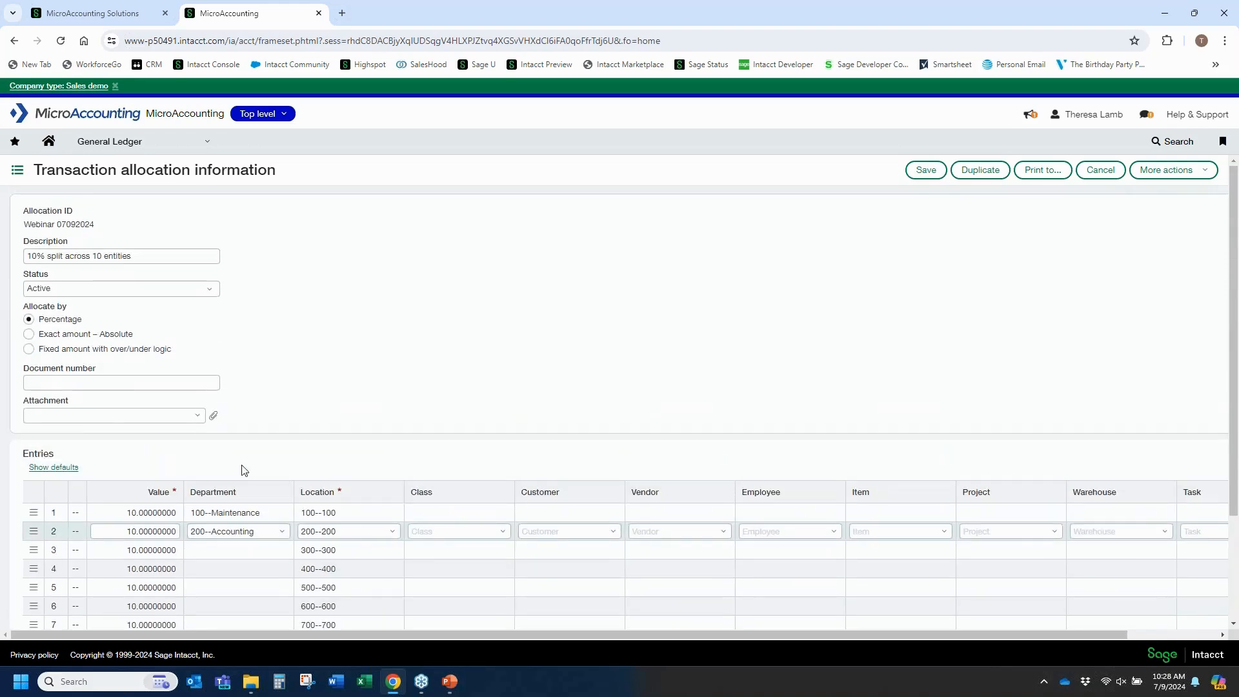
{"action": "scroll", "coordinate": [187, 355], "scroll_direction": "down", "scroll_amount": 1}
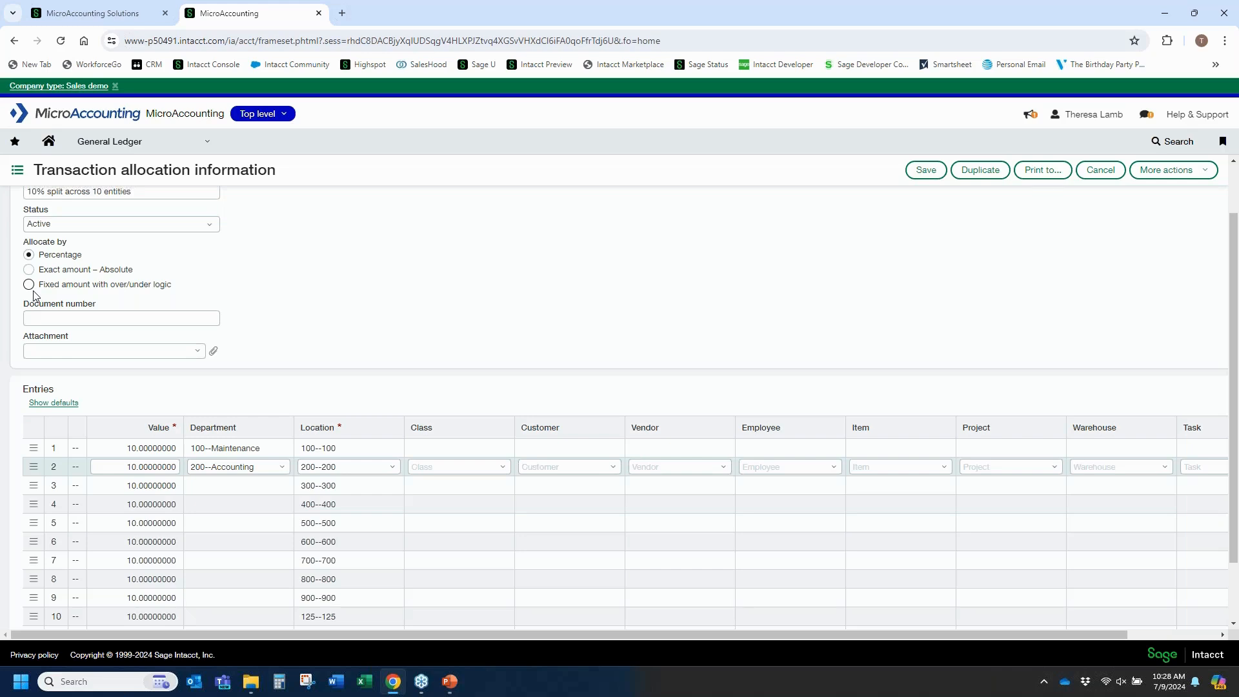
{"action": "scroll", "coordinate": [4, 237], "scroll_direction": "up", "scroll_amount": 1}
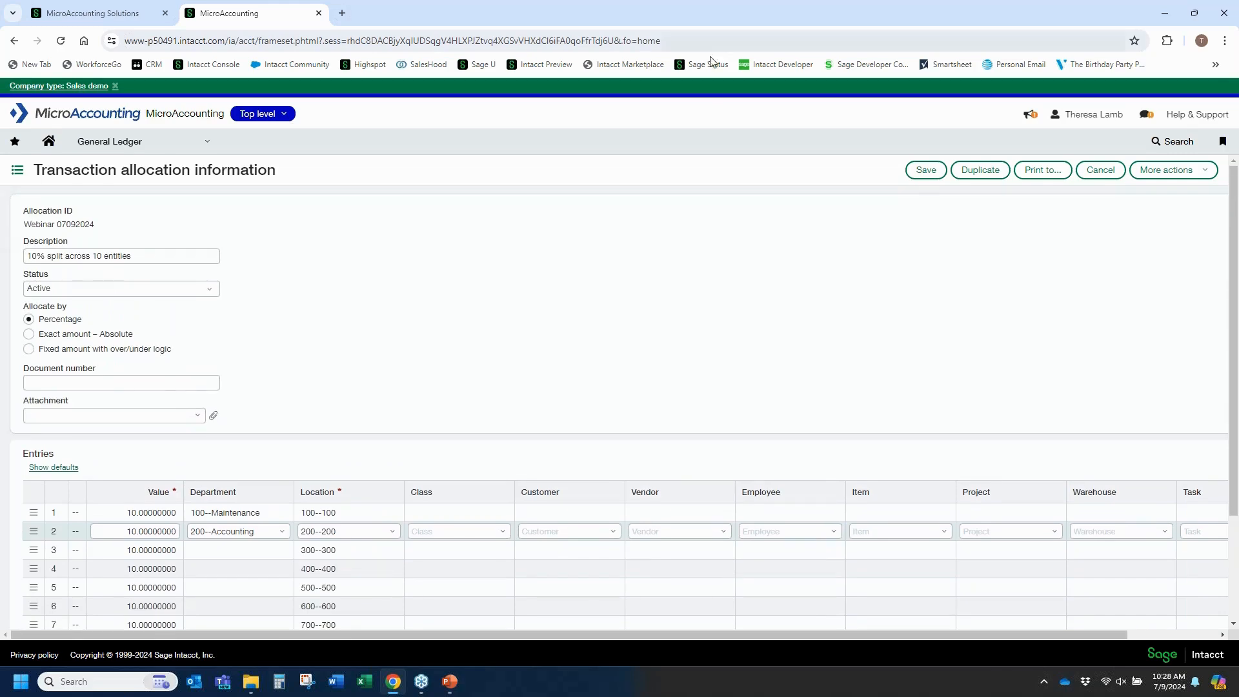
{"action": "left_click", "coordinate": [1040, 76]}
{"action": "left_click", "coordinate": [1100, 169]}
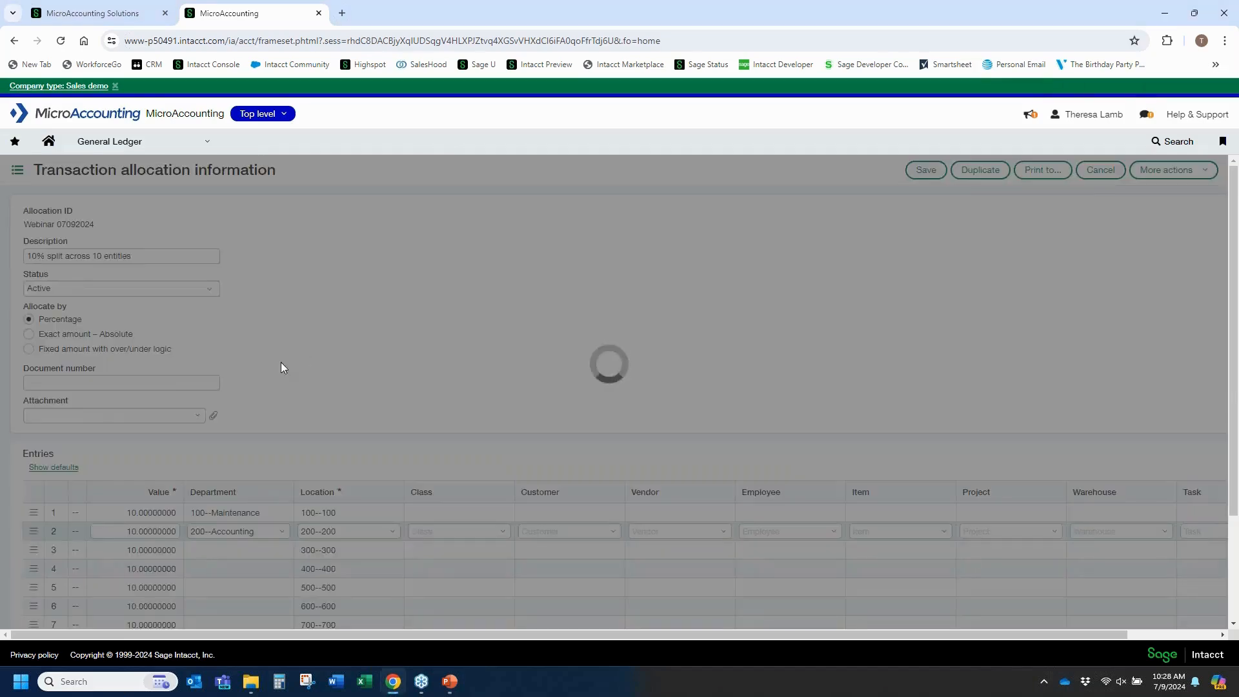
Open the Webinar 07092024 draft bill in Accounts Payable for editing.
{"action": "left_click", "coordinate": [204, 142]}
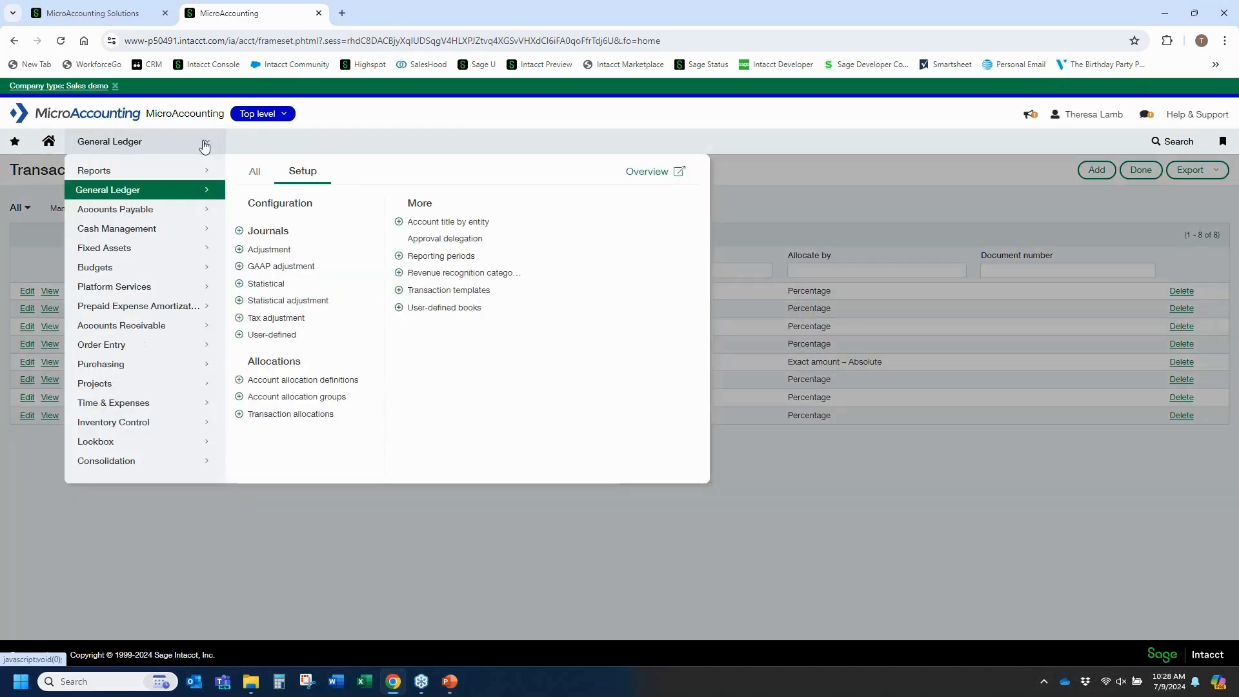
{"action": "left_click", "coordinate": [149, 212]}
{"action": "left_click", "coordinate": [257, 247]}
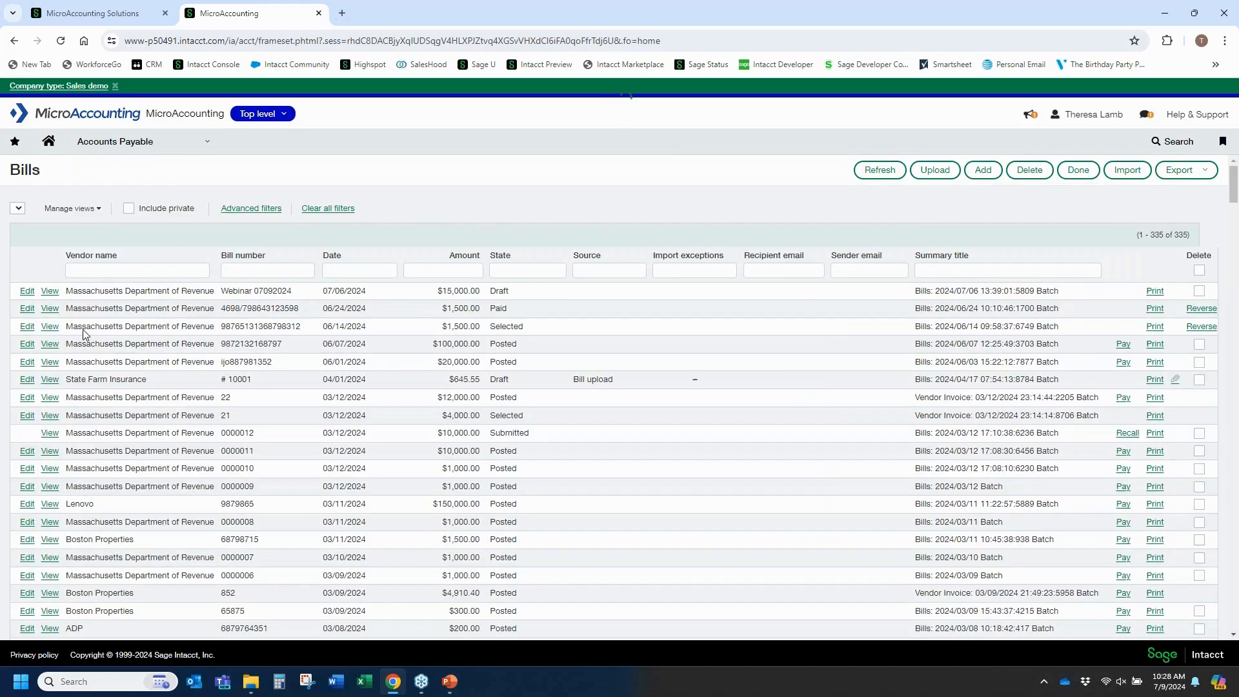
{"action": "left_click", "coordinate": [26, 293]}
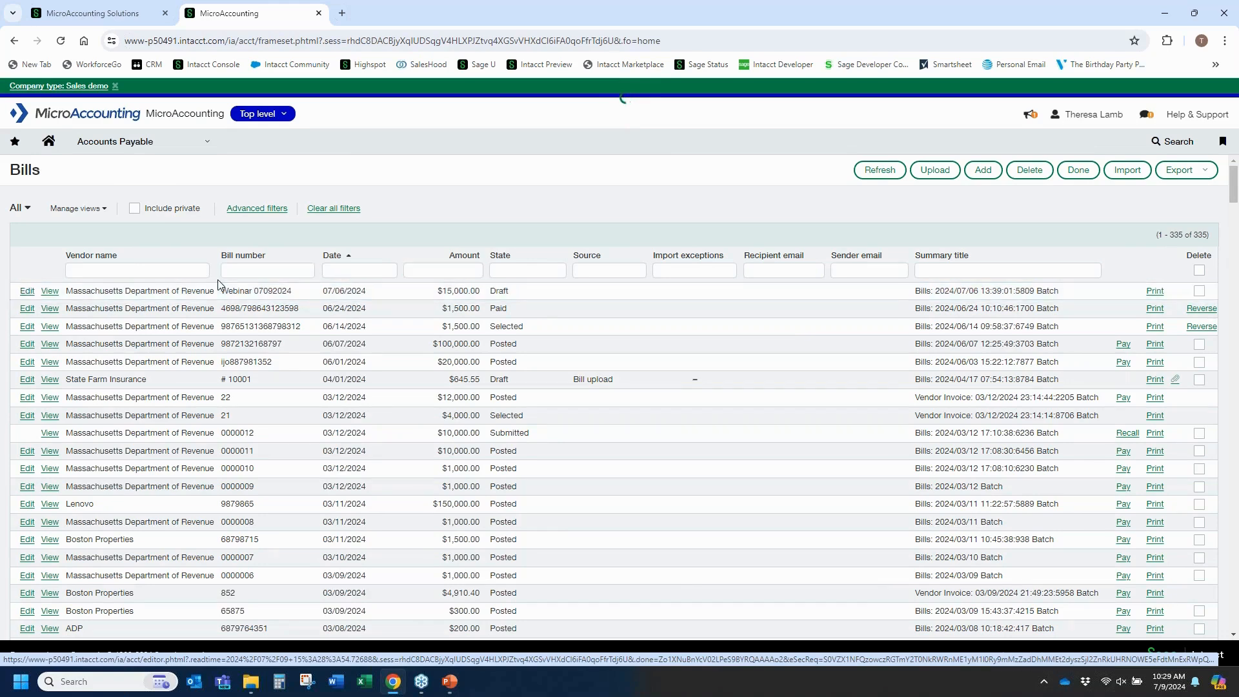
{"action": "scroll", "coordinate": [187, 286], "scroll_direction": "down", "scroll_amount": 3}
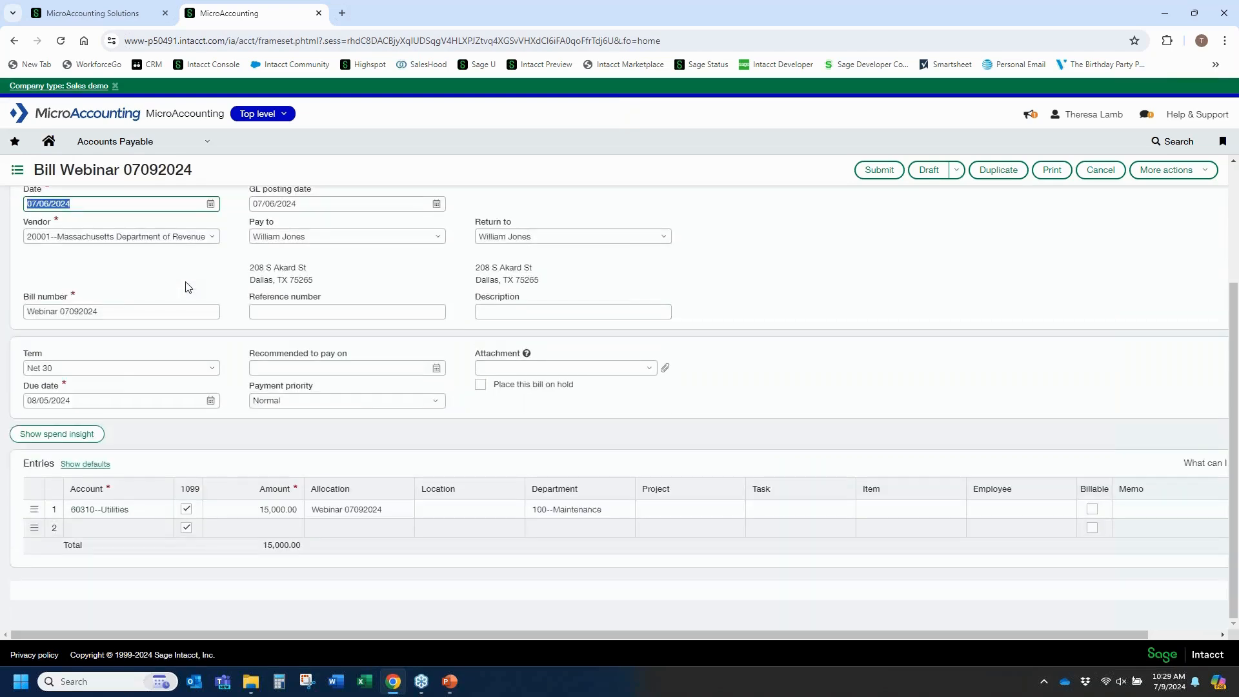
Show the allocation split details for the bill's first entry line using the Webinar 07092024 allocation.
{"action": "left_click", "coordinate": [358, 509]}
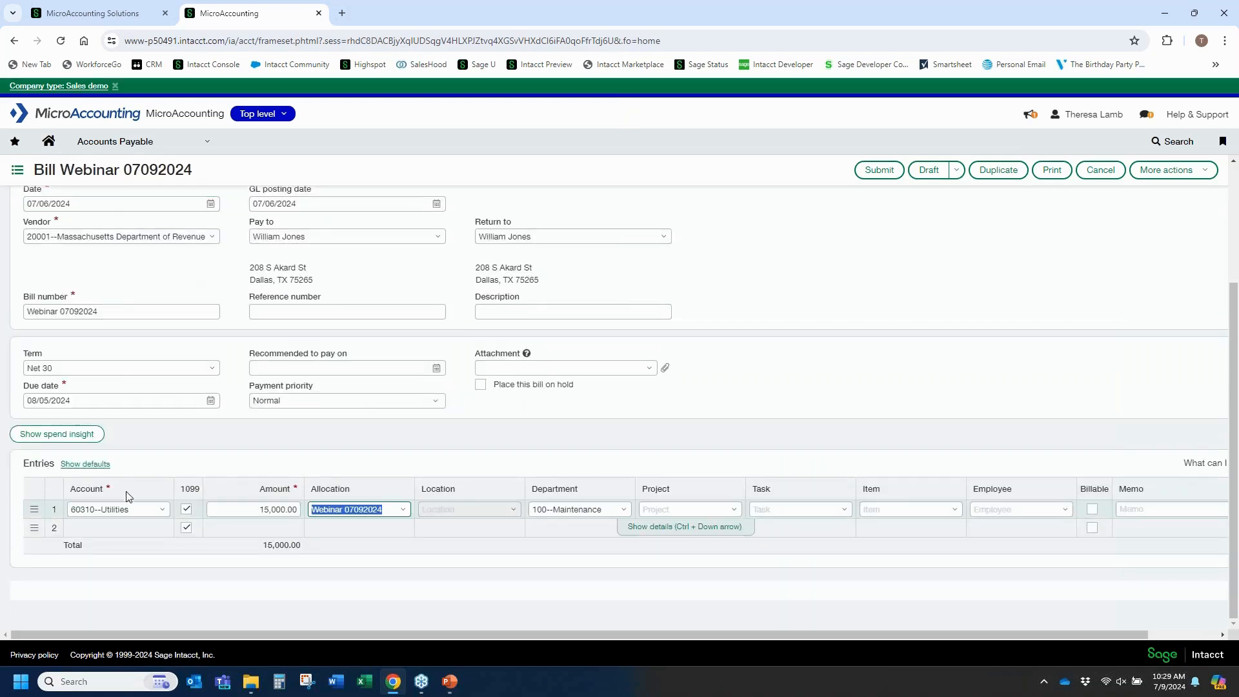
{"action": "left_click", "coordinate": [403, 510]}
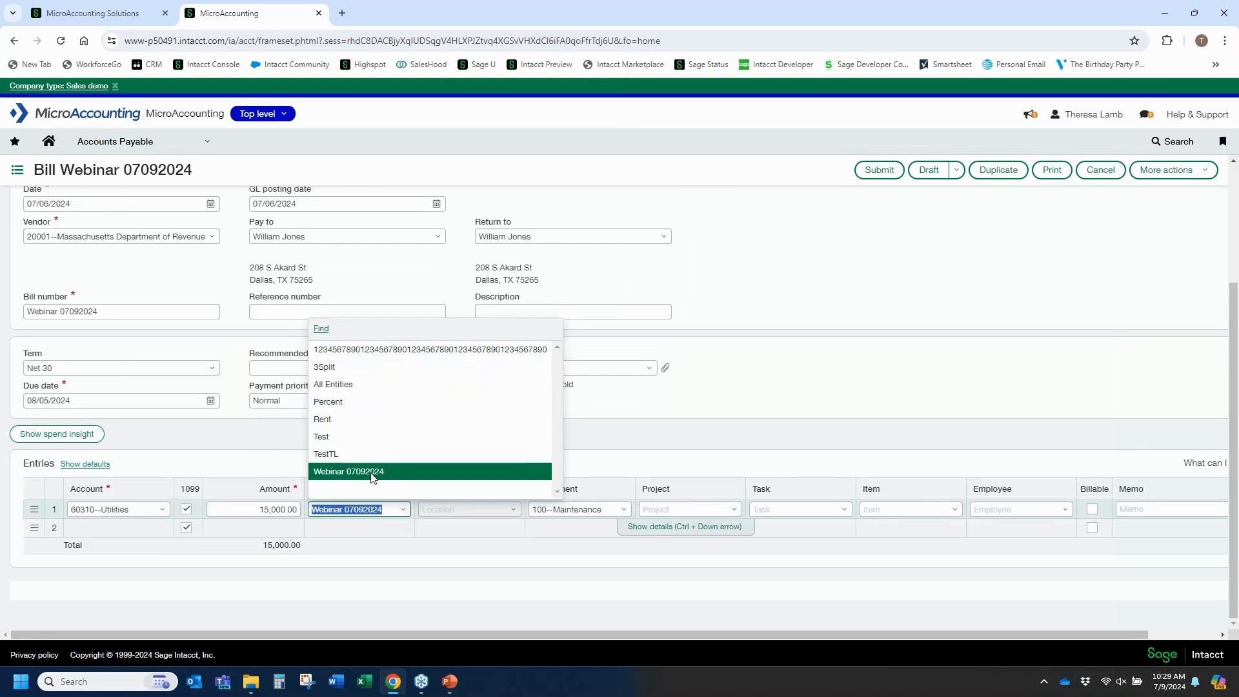
{"action": "left_click", "coordinate": [403, 510]}
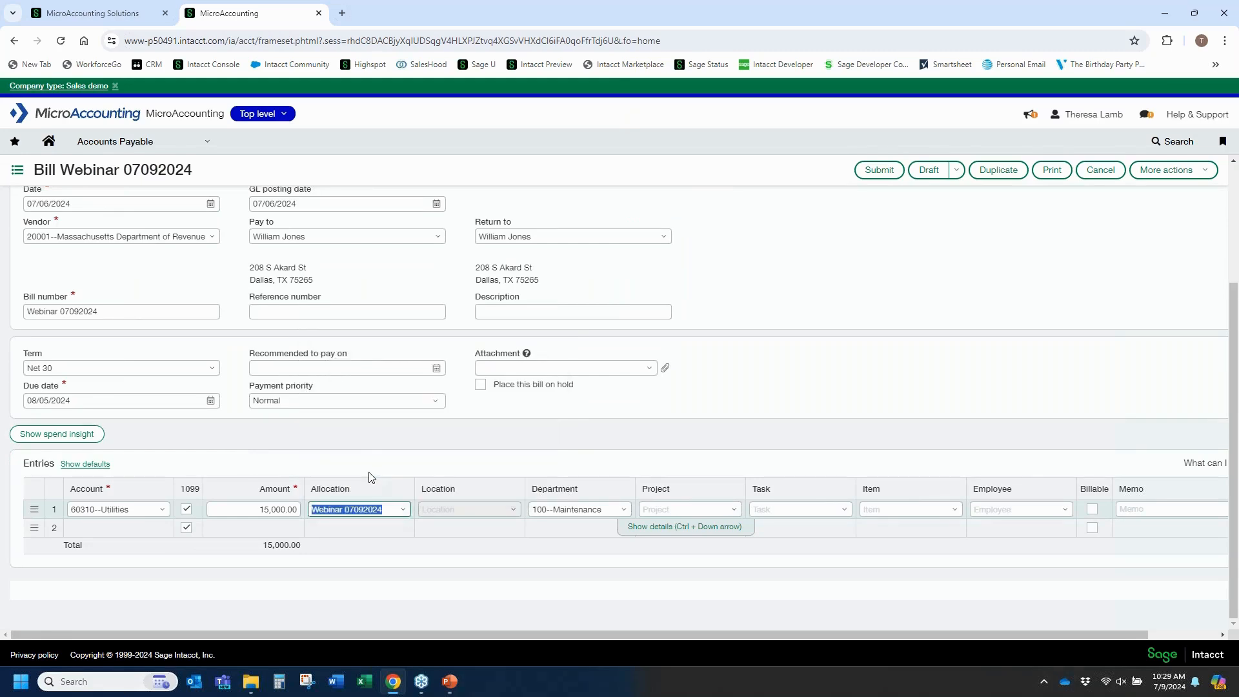
{"action": "left_click", "coordinate": [643, 534]}
{"action": "scroll", "coordinate": [426, 496], "scroll_direction": "down", "scroll_amount": 9}
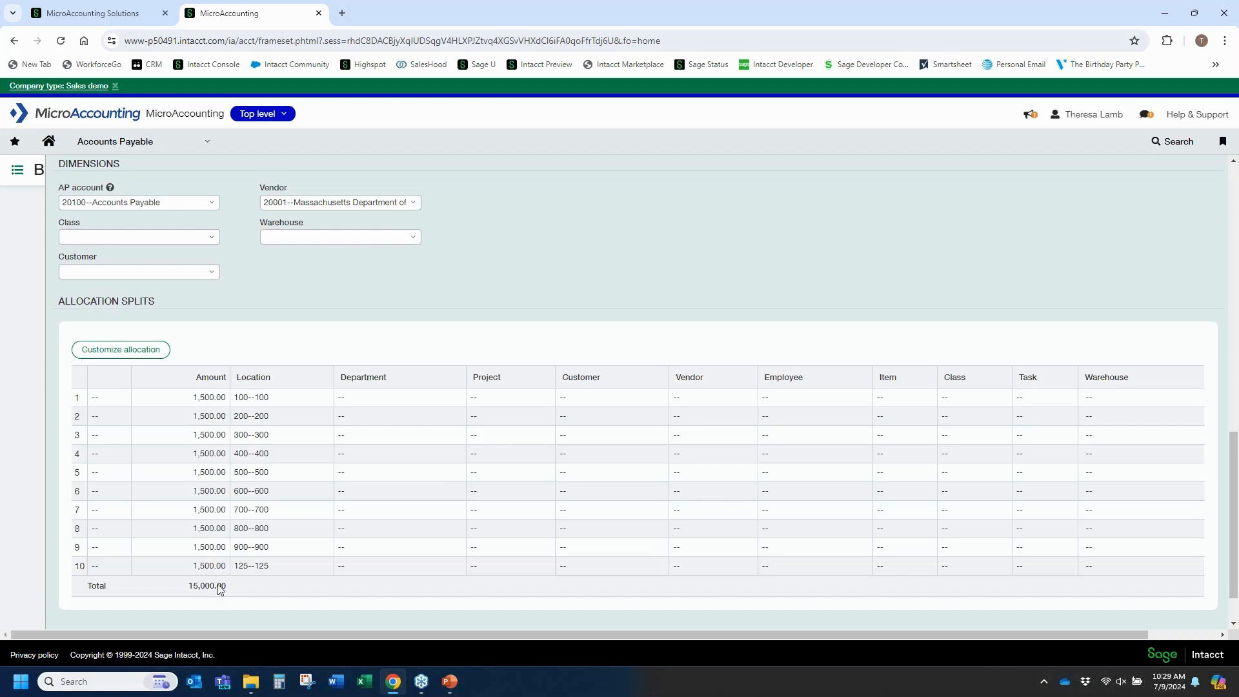
Try customizing the bill's allocation split with 2,000 for location 100--100 and 1,000 for 200--200, then cancel the bill.
{"action": "left_click", "coordinate": [125, 352]}
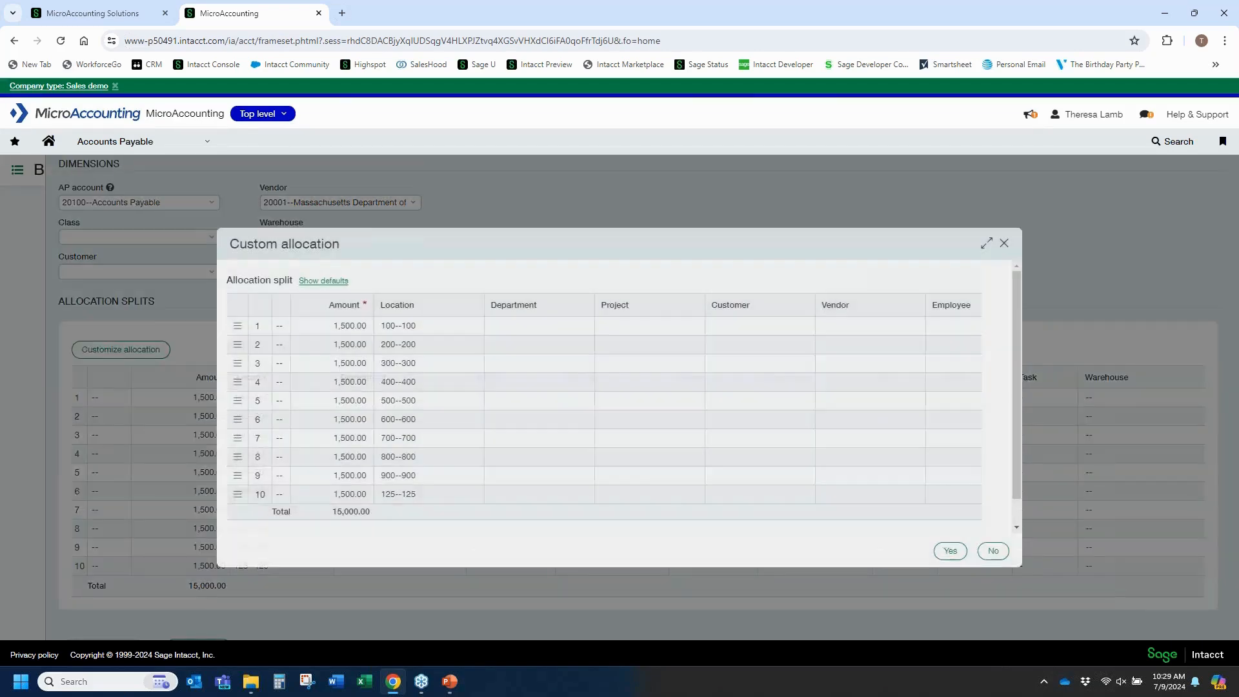
{"action": "left_click_drag", "start_coordinate": [326, 328], "coordinate": [392, 326]}
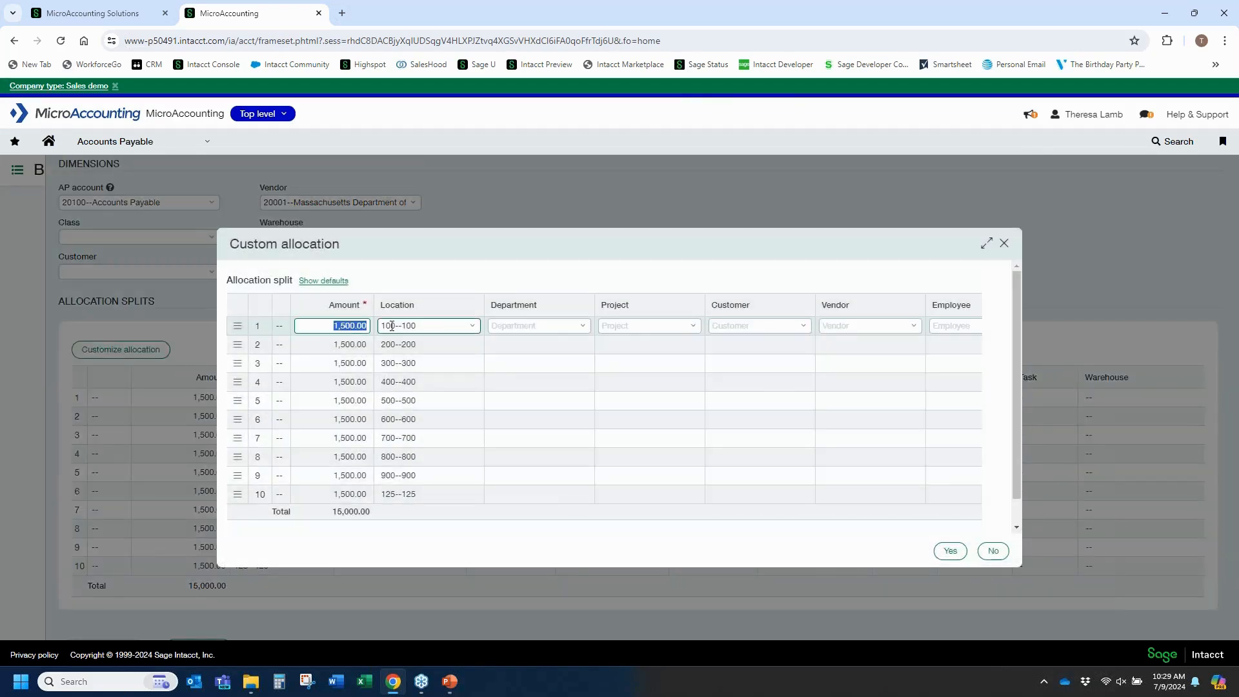
{"action": "type", "text": "2000"}
{"action": "key", "text": "Tab"}
{"action": "left_click_drag", "start_coordinate": [333, 344], "coordinate": [372, 351]}
{"action": "type", "text": "1000"}
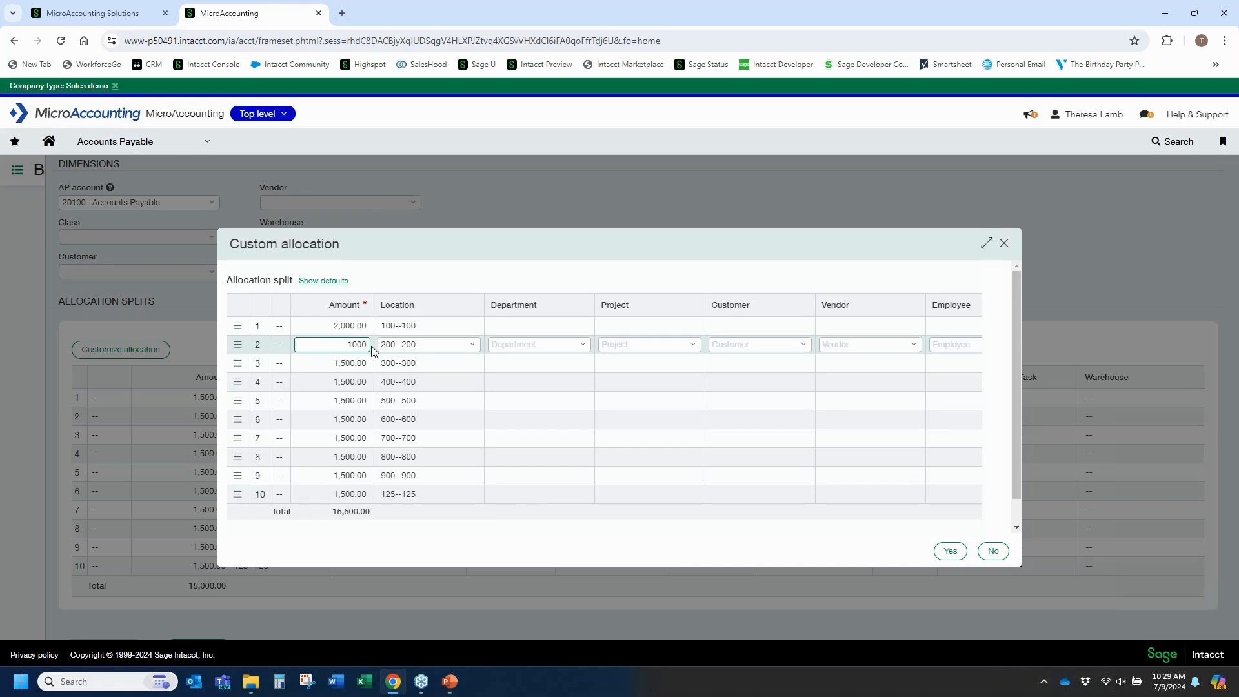
{"action": "key", "text": "Tab"}
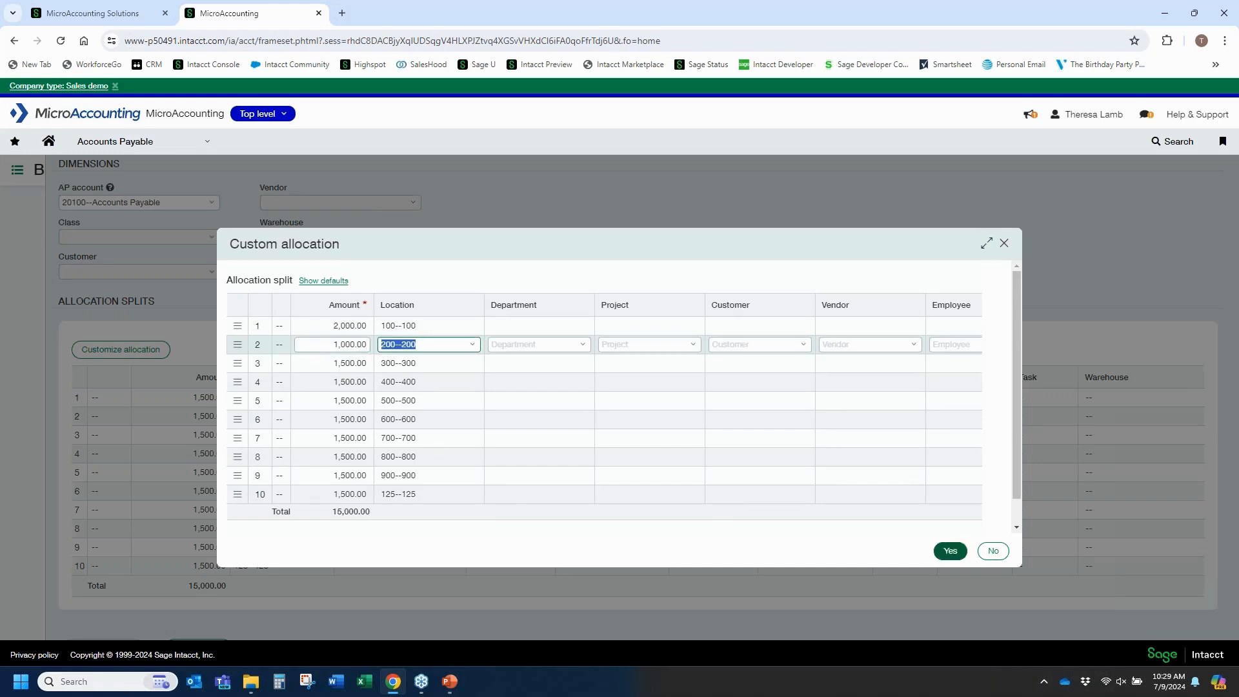
{"action": "left_click", "coordinate": [955, 553]}
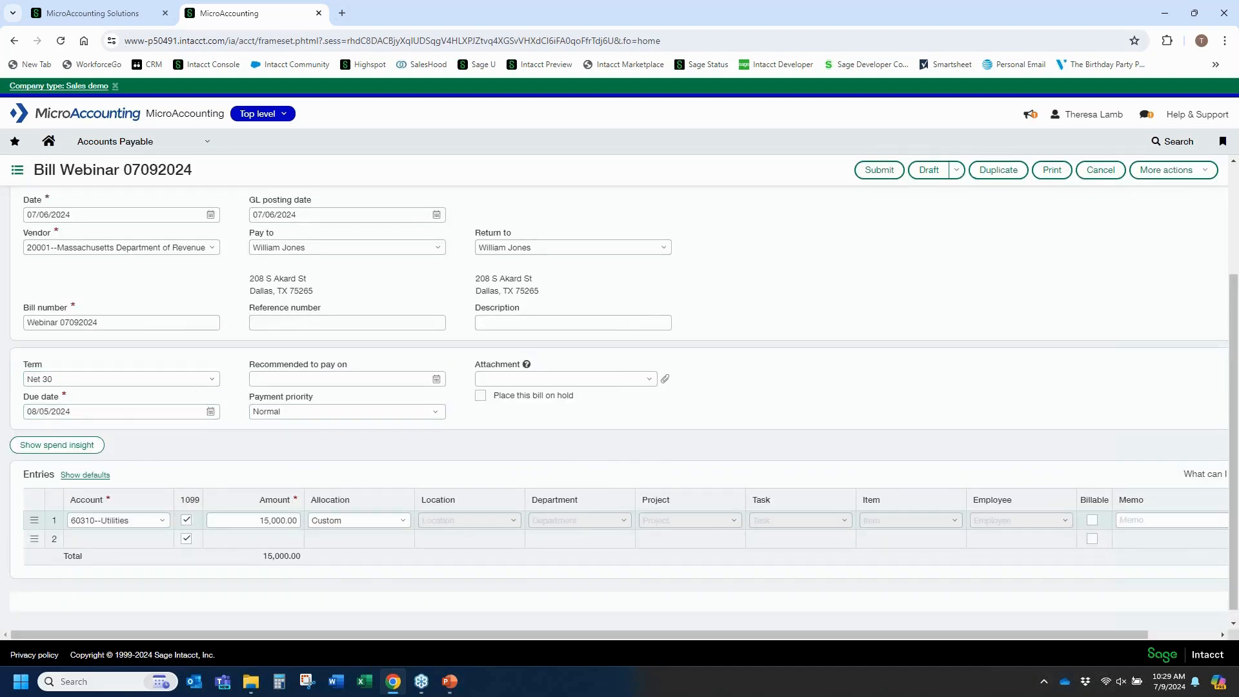
{"action": "left_click", "coordinate": [358, 517]}
{"action": "scroll", "coordinate": [388, 523], "scroll_direction": "up", "scroll_amount": 2}
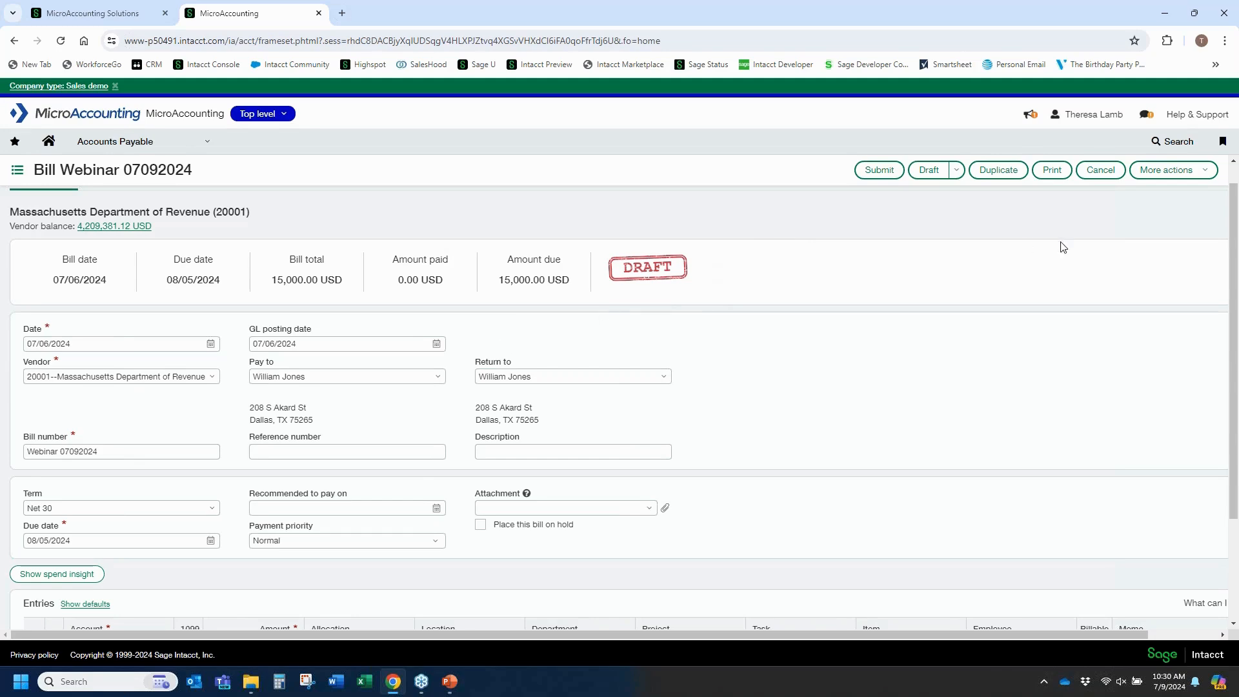
{"action": "left_click", "coordinate": [1117, 171]}
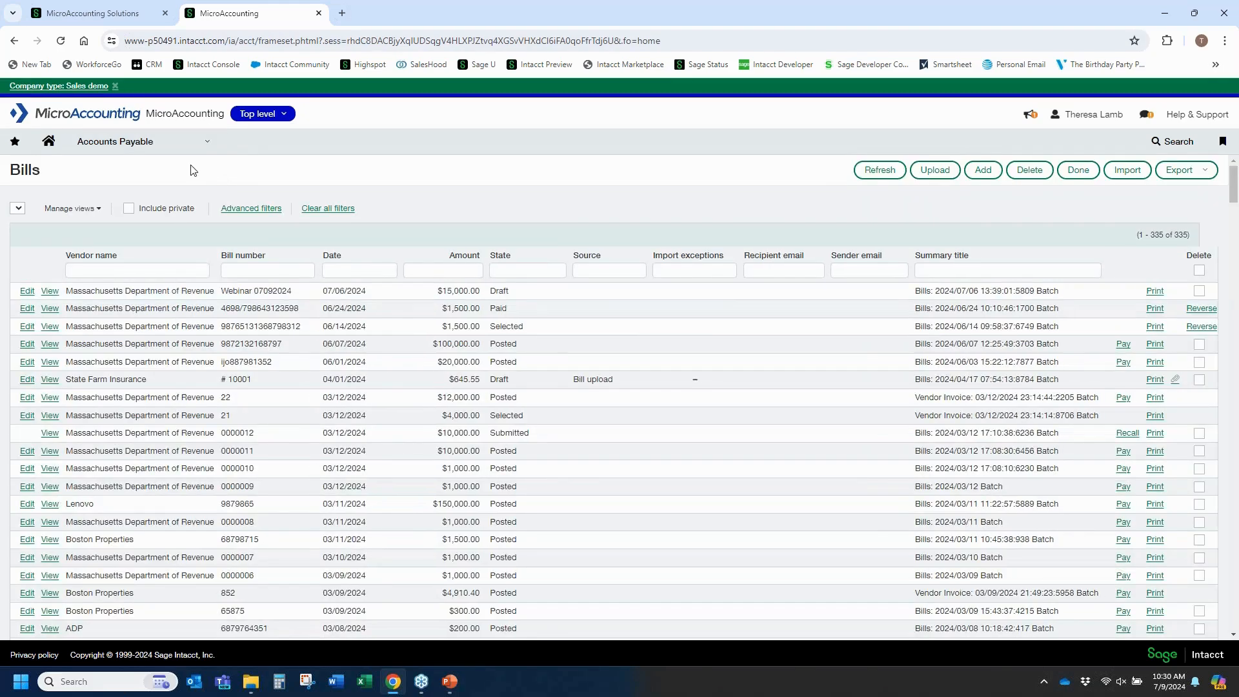
Open the Webinar 07092024 account allocation definition from General Ledger setup for editing and review its settings.
{"action": "left_click", "coordinate": [143, 141]}
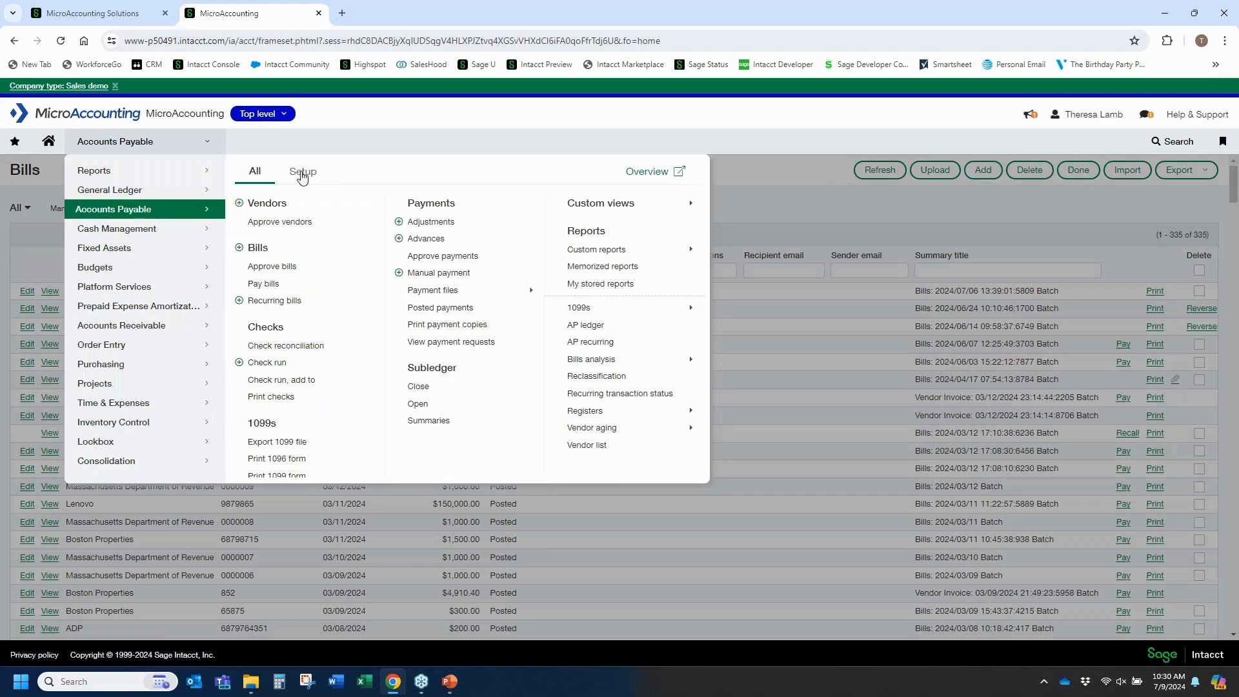
{"action": "left_click", "coordinate": [302, 172]}
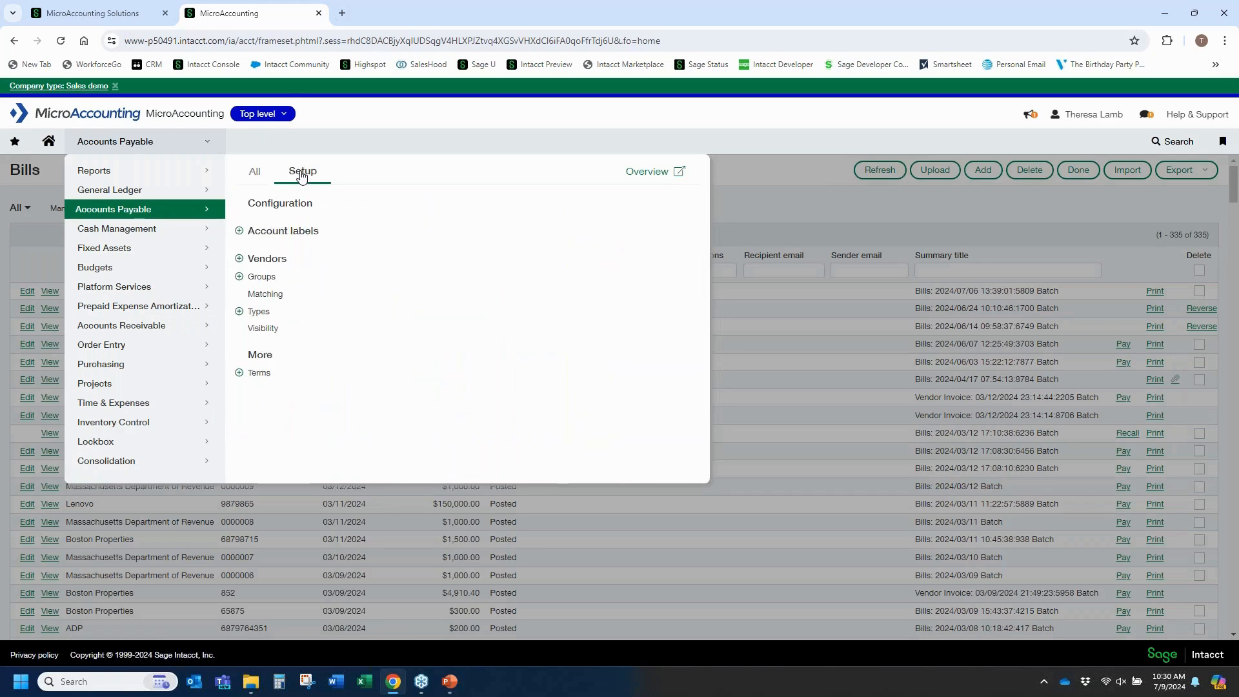
{"action": "left_click", "coordinate": [131, 191]}
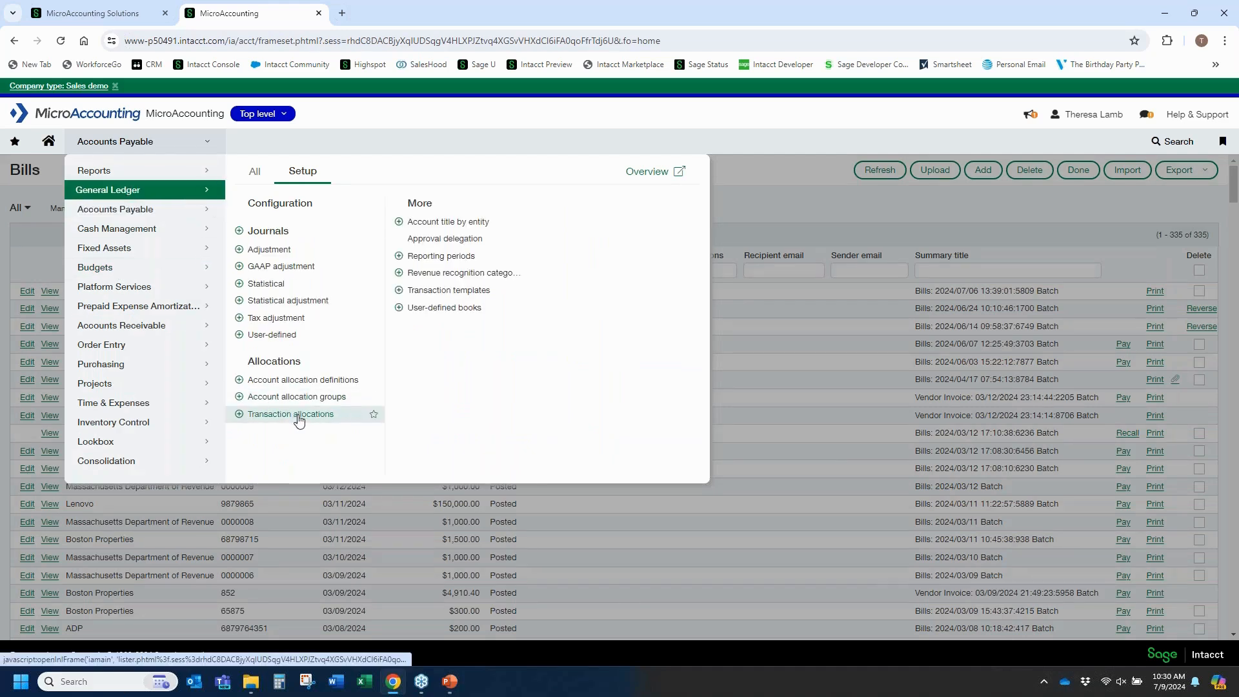
{"action": "left_click", "coordinate": [299, 421]}
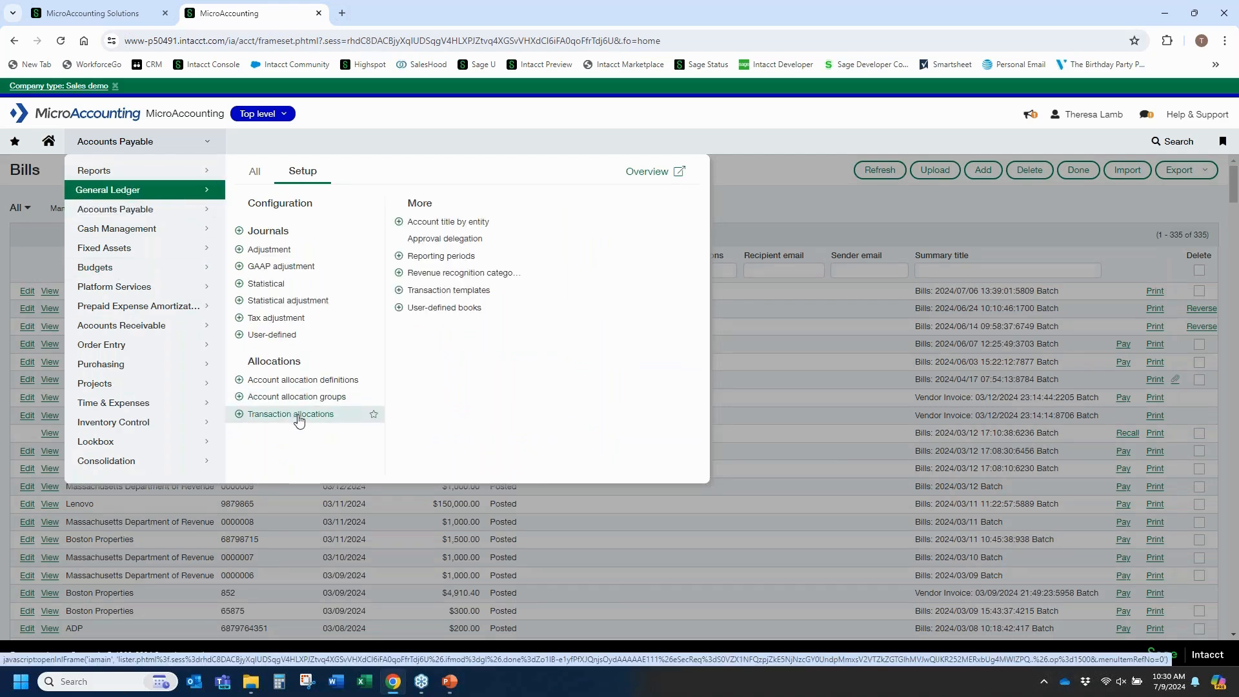
{"action": "left_click", "coordinate": [341, 384]}
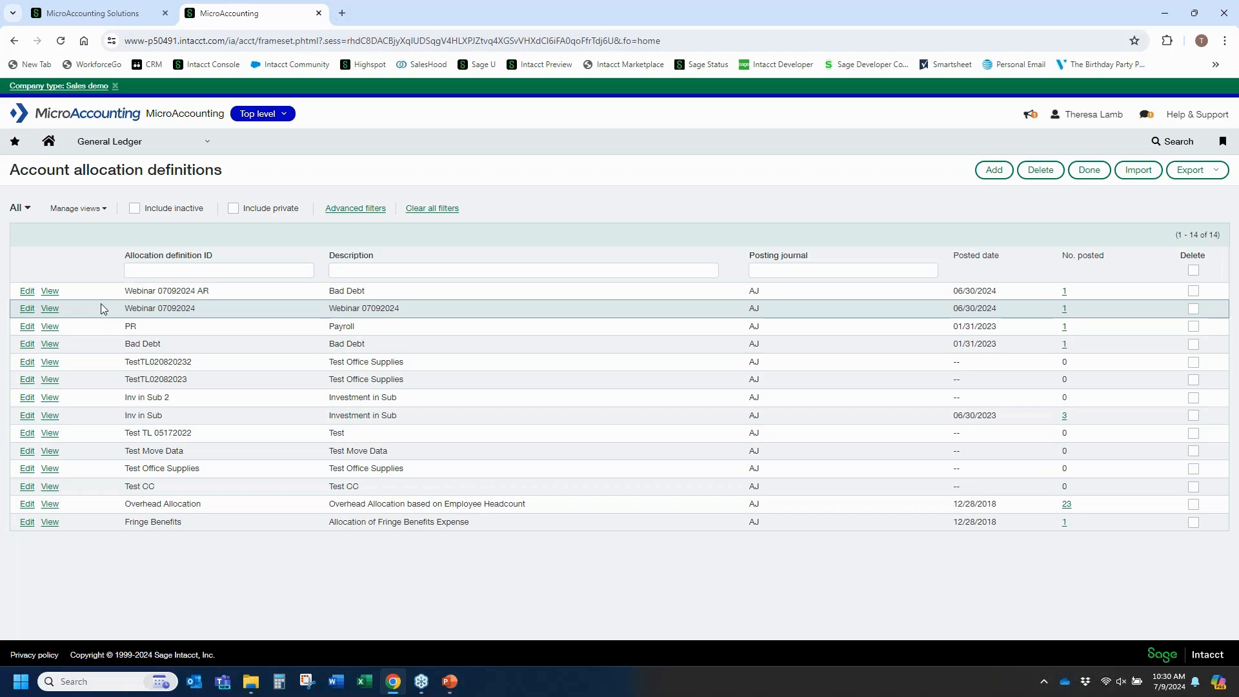
{"action": "left_click", "coordinate": [23, 312]}
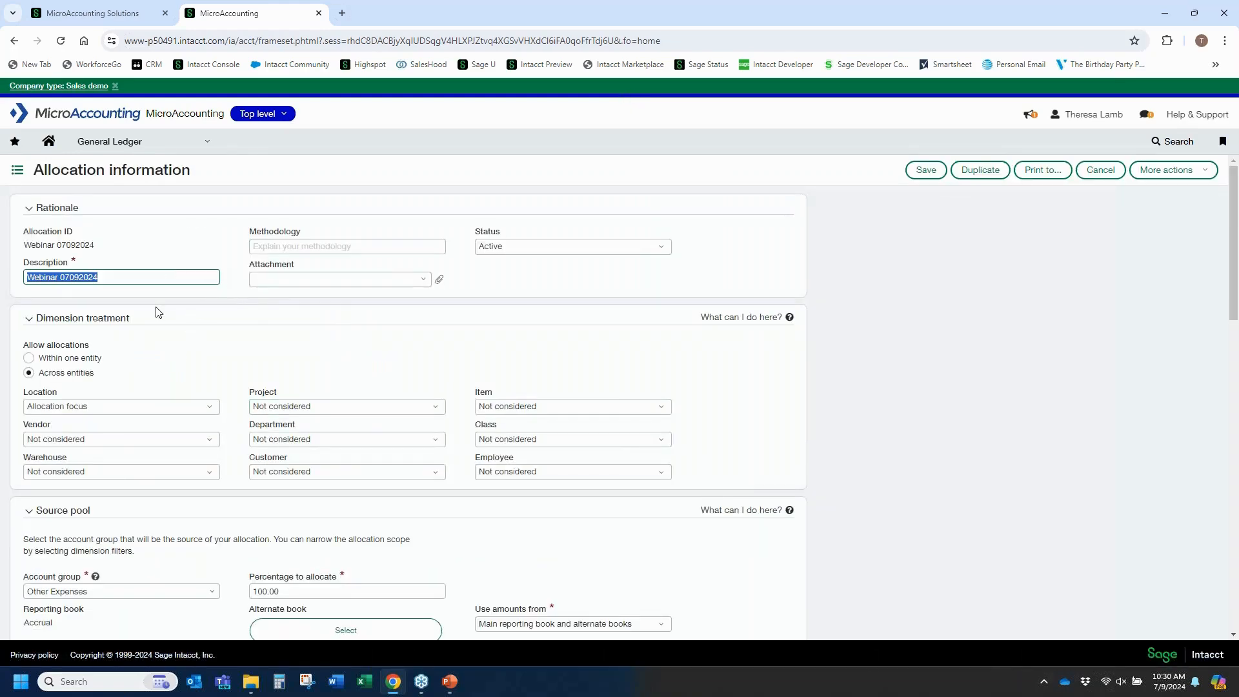
{"action": "scroll", "coordinate": [157, 320], "scroll_direction": "down", "scroll_amount": 5}
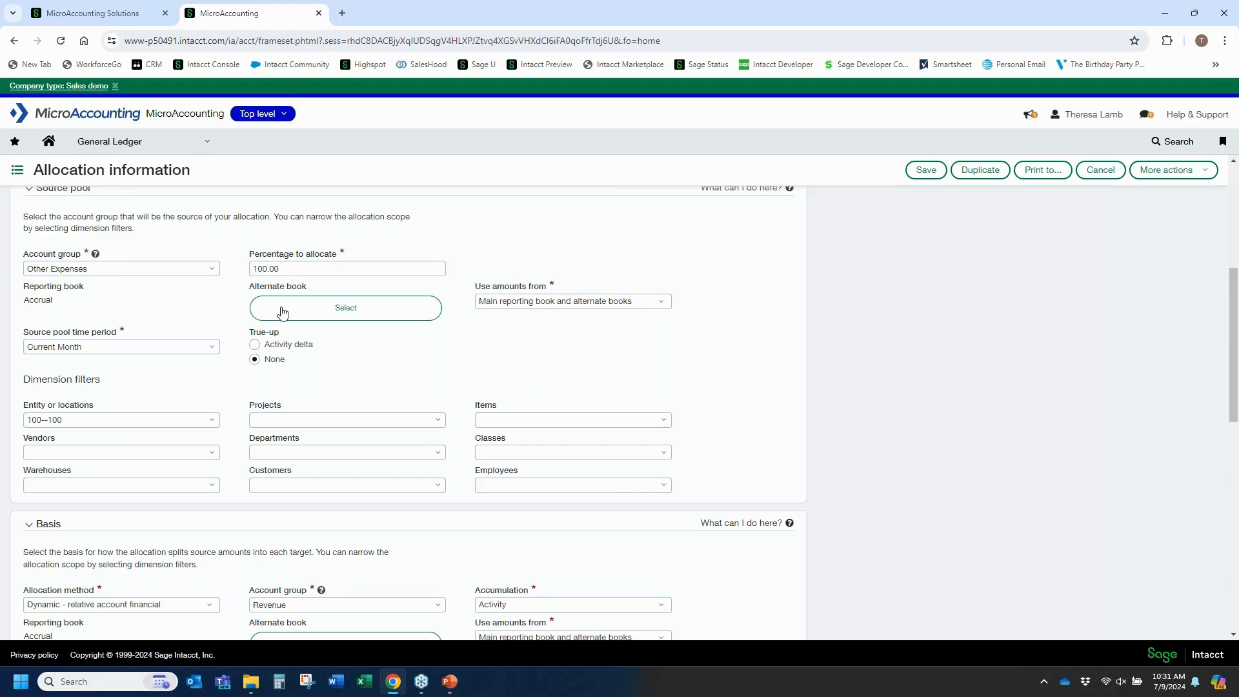
Review the Webinar 07092024 definition's basis and target entry settings, then cancel out of the definition.
{"action": "scroll", "coordinate": [178, 325], "scroll_direction": "down", "scroll_amount": 2}
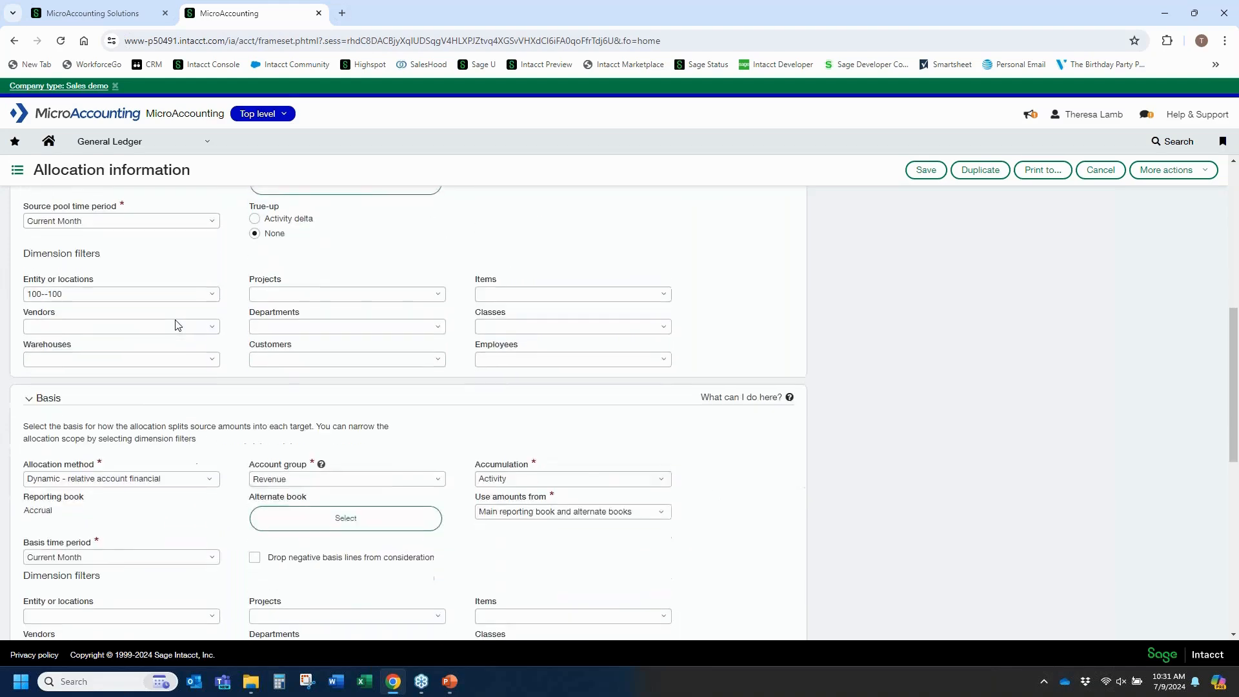
{"action": "left_click", "coordinate": [208, 477]}
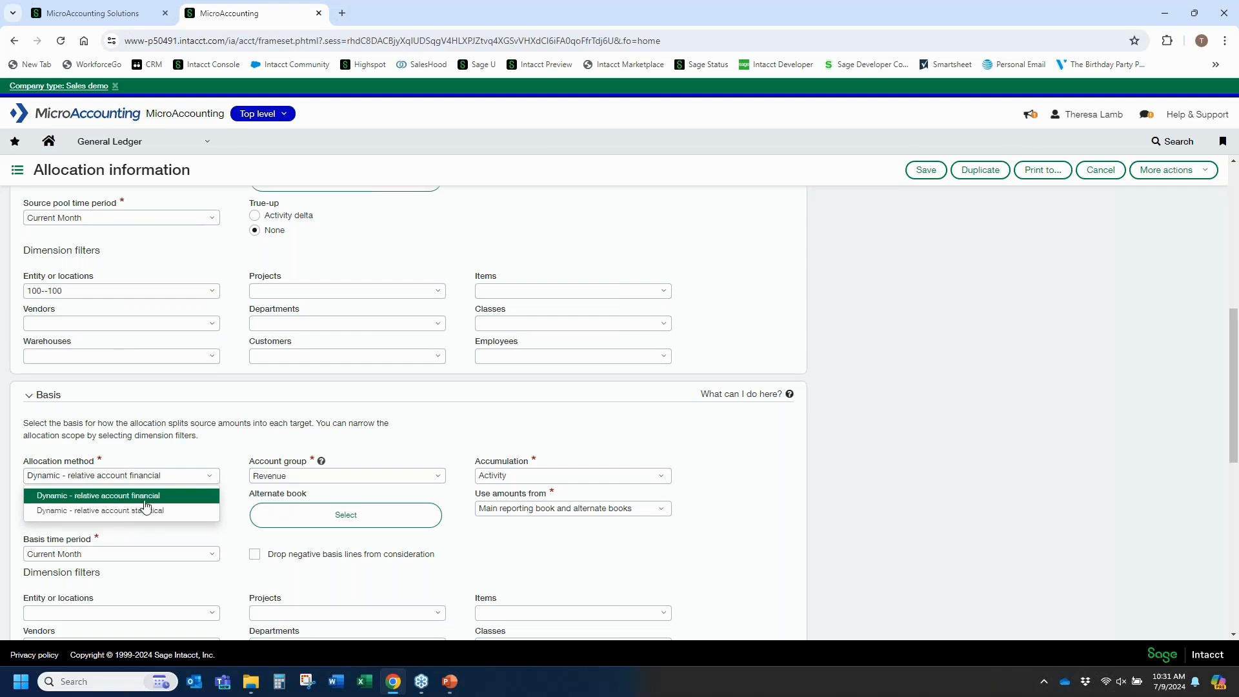
{"action": "left_click", "coordinate": [166, 501]}
{"action": "scroll", "coordinate": [188, 484], "scroll_direction": "down", "scroll_amount": 2}
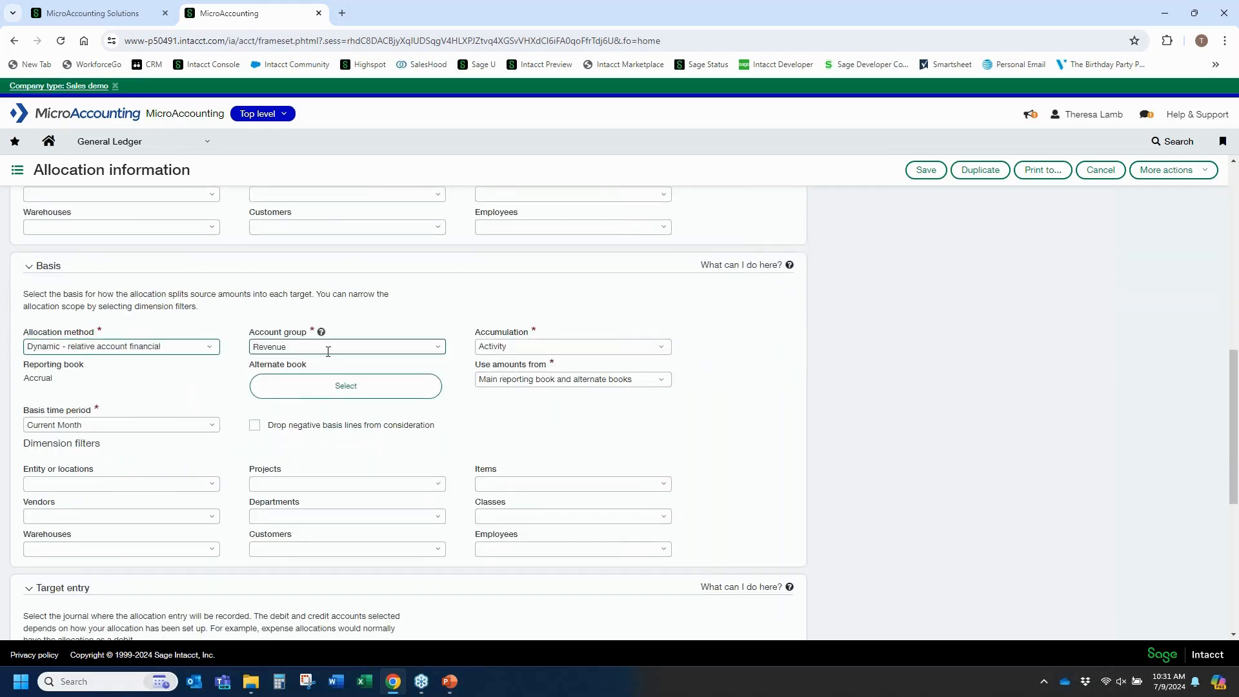
{"action": "scroll", "coordinate": [327, 352], "scroll_direction": "down", "scroll_amount": 6}
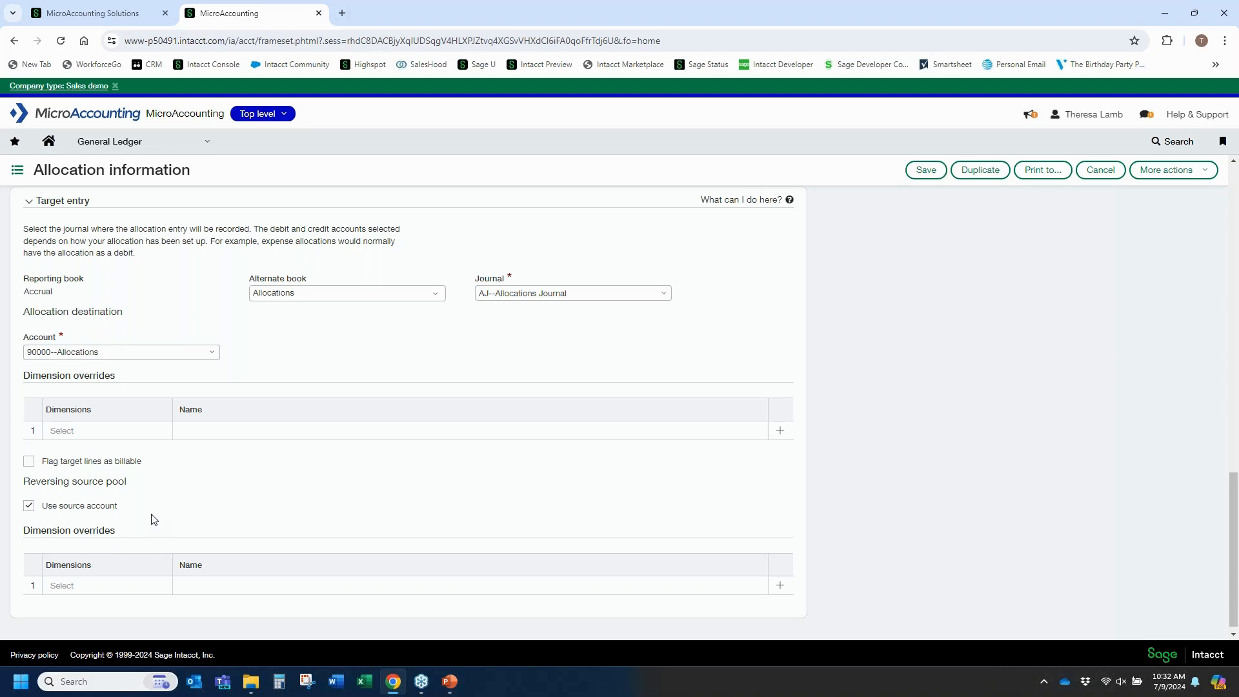
{"action": "scroll", "coordinate": [580, 420], "scroll_direction": "up", "scroll_amount": 4}
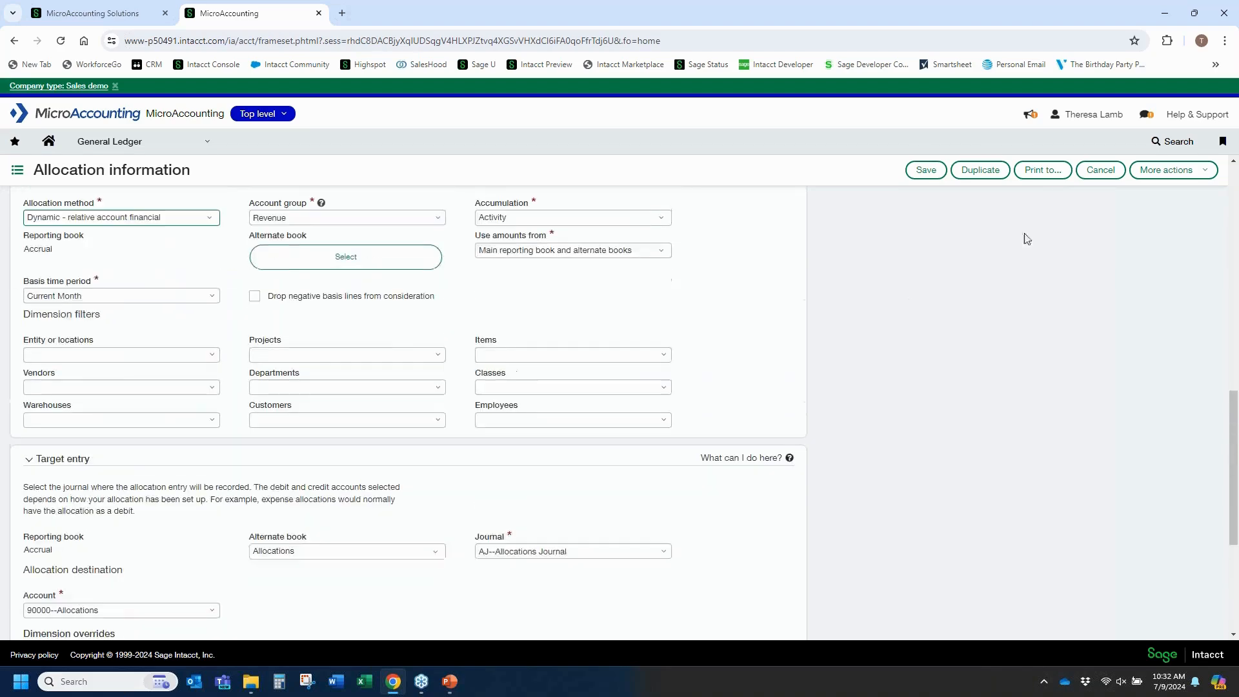
{"action": "left_click", "coordinate": [1103, 171]}
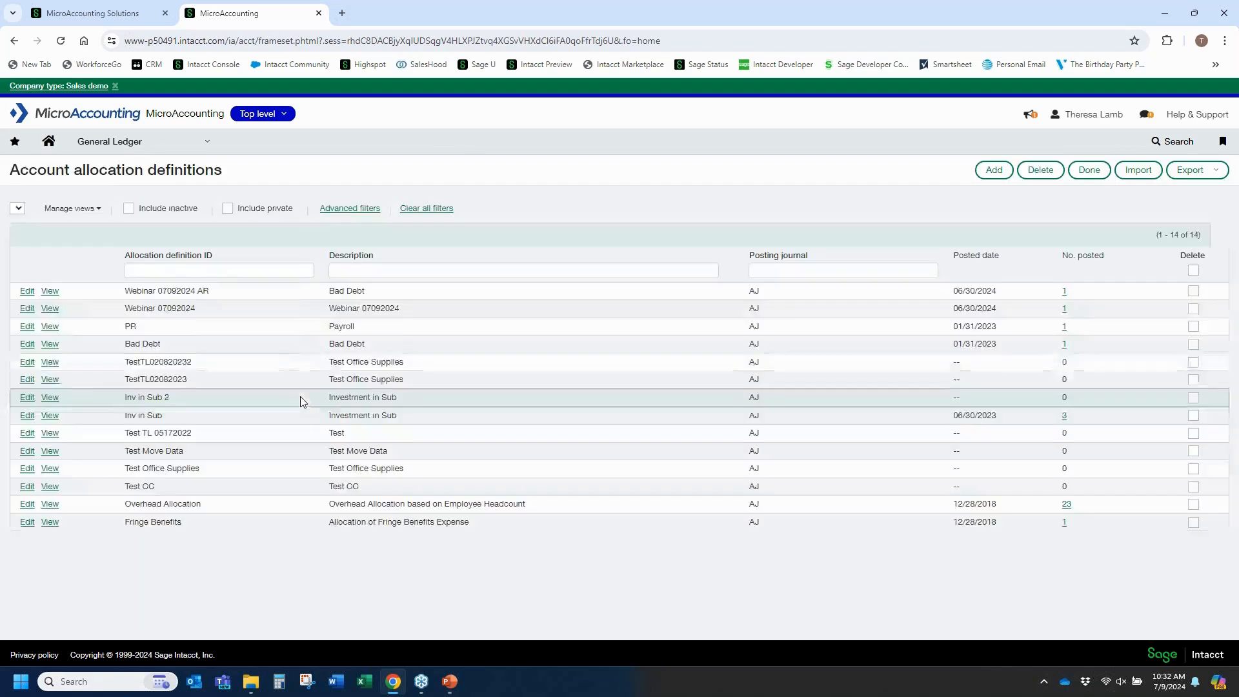
Open the Webinar 07092024 AR allocation definition for editing and review its source pool, basis and target entry settings.
{"action": "left_click", "coordinate": [29, 309]}
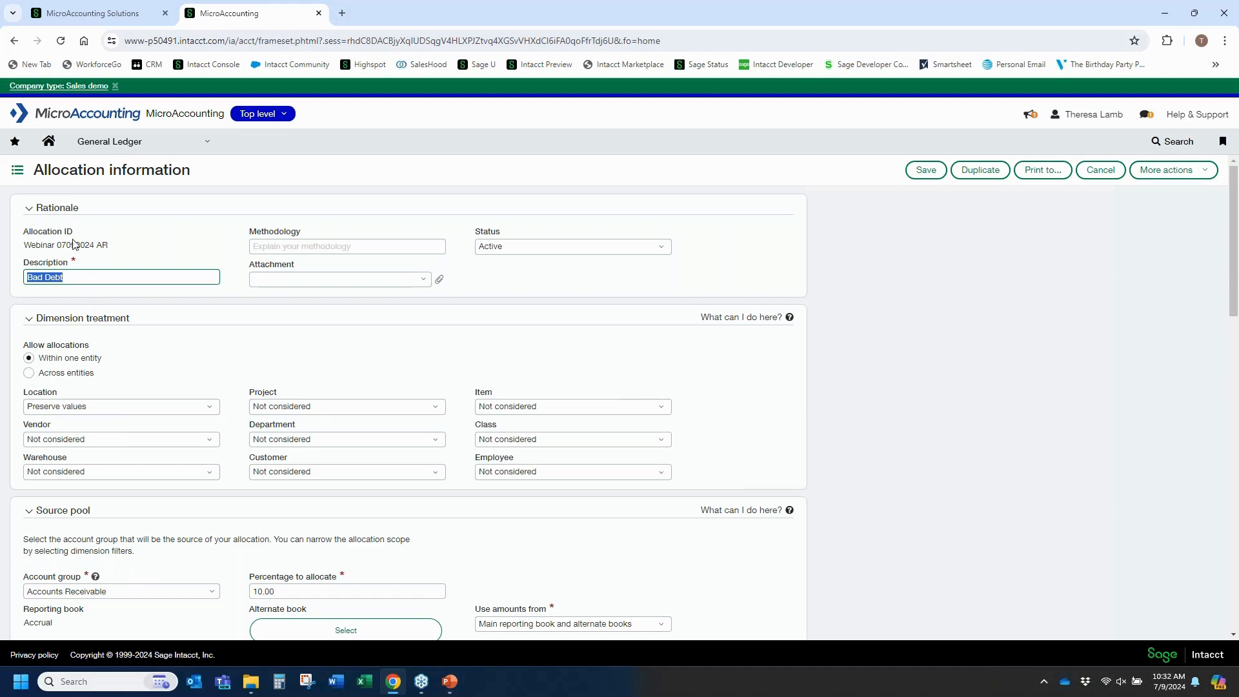
{"action": "left_click", "coordinate": [284, 239]}
{"action": "scroll", "coordinate": [271, 252], "scroll_direction": "down", "scroll_amount": 2}
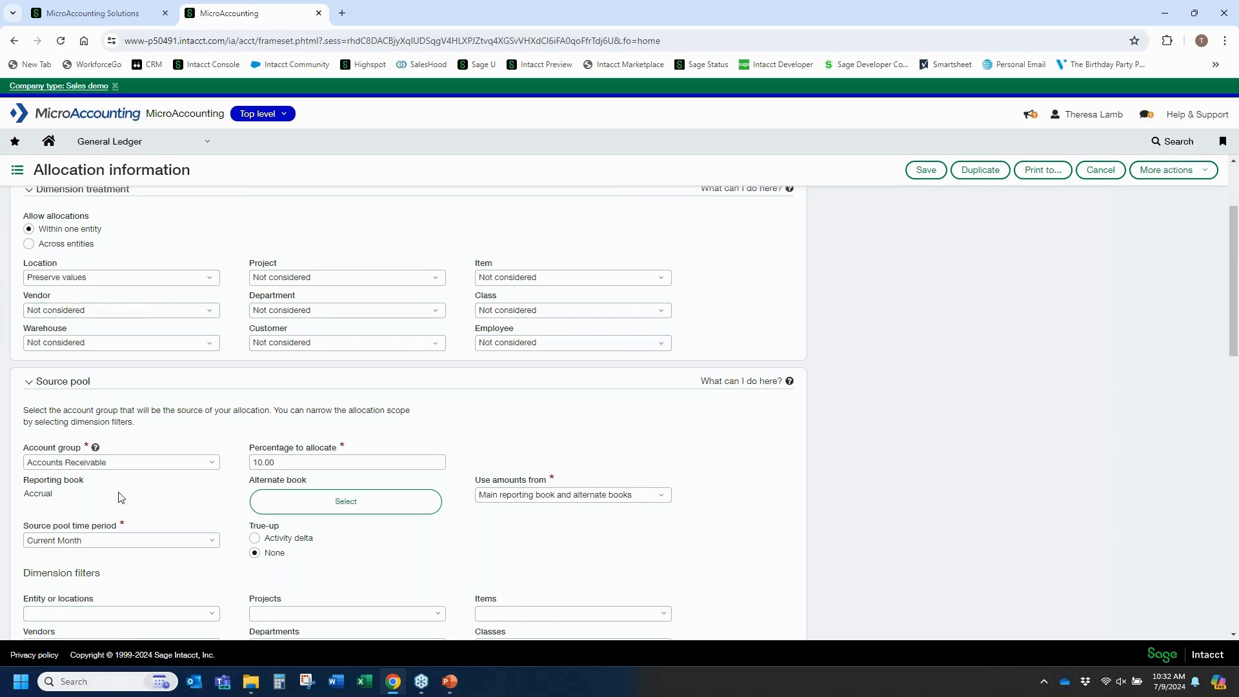
{"action": "left_click", "coordinate": [131, 462]}
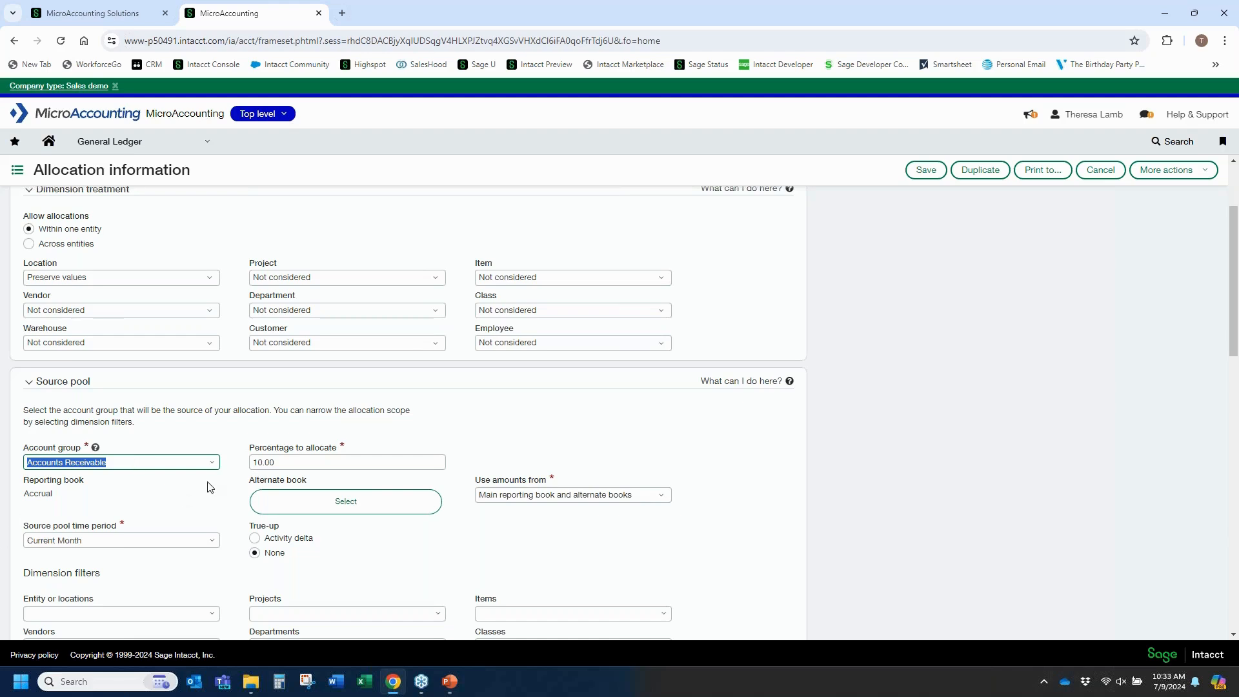
{"action": "scroll", "coordinate": [210, 492], "scroll_direction": "down", "scroll_amount": 1}
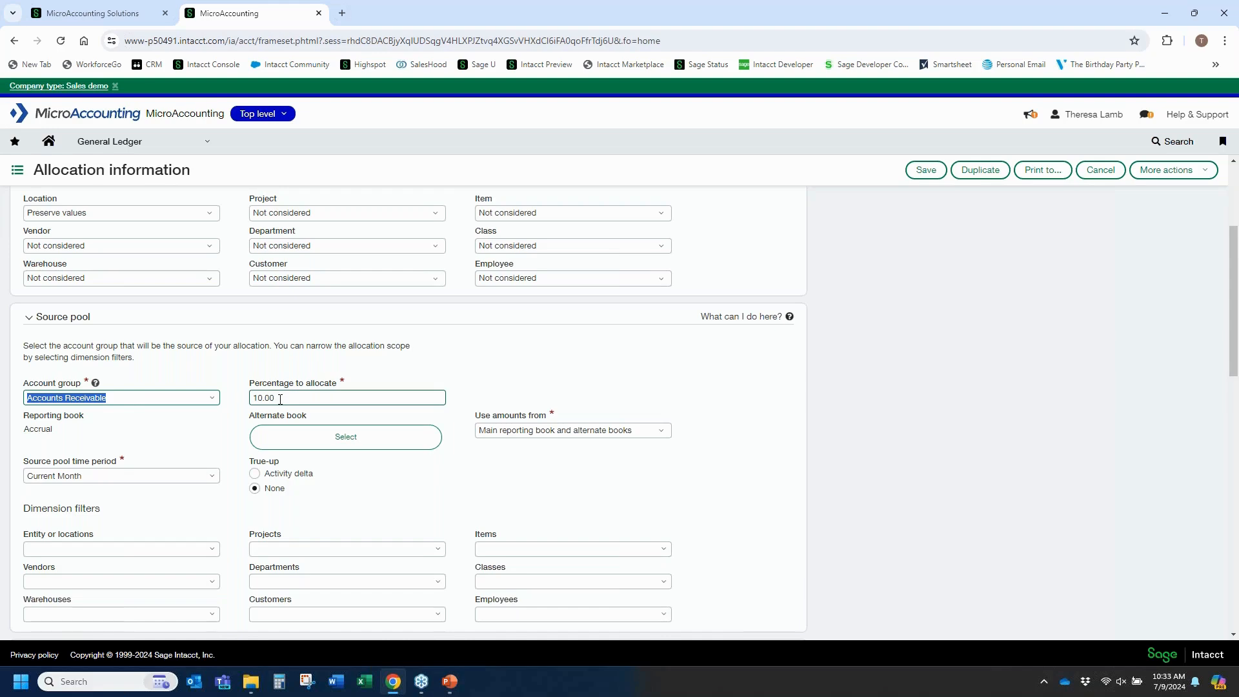
{"action": "scroll", "coordinate": [280, 400], "scroll_direction": "down", "scroll_amount": 7}
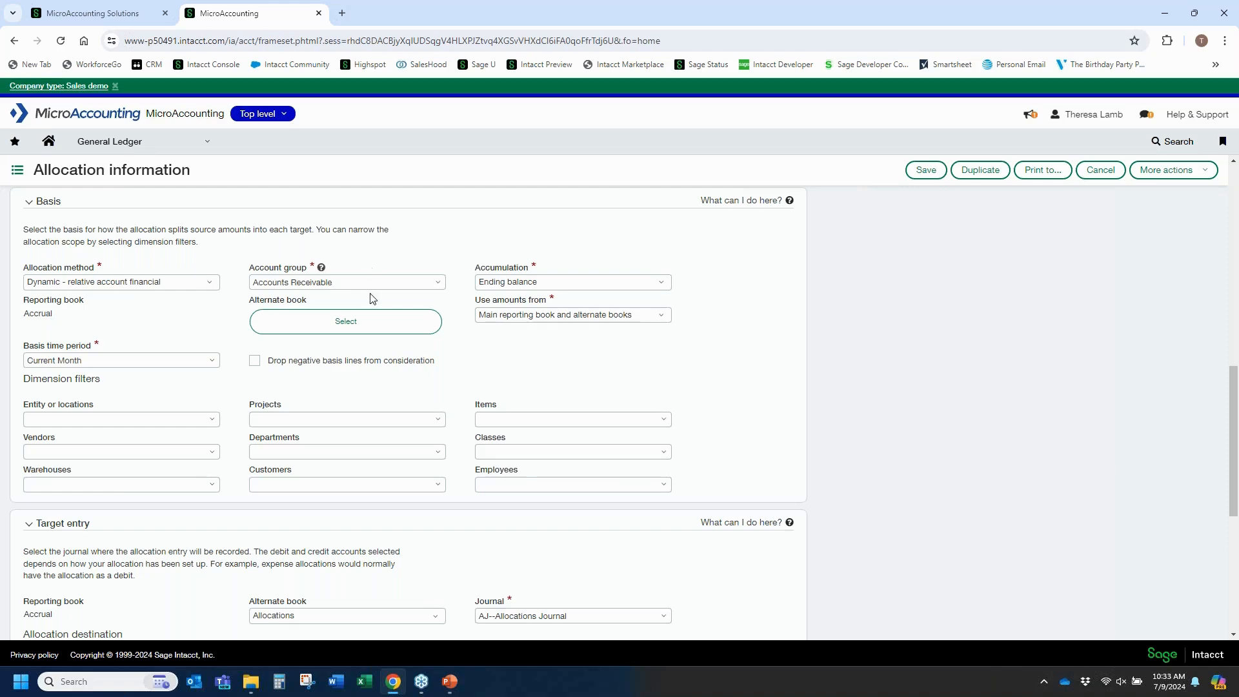
{"action": "scroll", "coordinate": [349, 387], "scroll_direction": "down", "scroll_amount": 2}
{"action": "scroll", "coordinate": [347, 387], "scroll_direction": "down", "scroll_amount": 4}
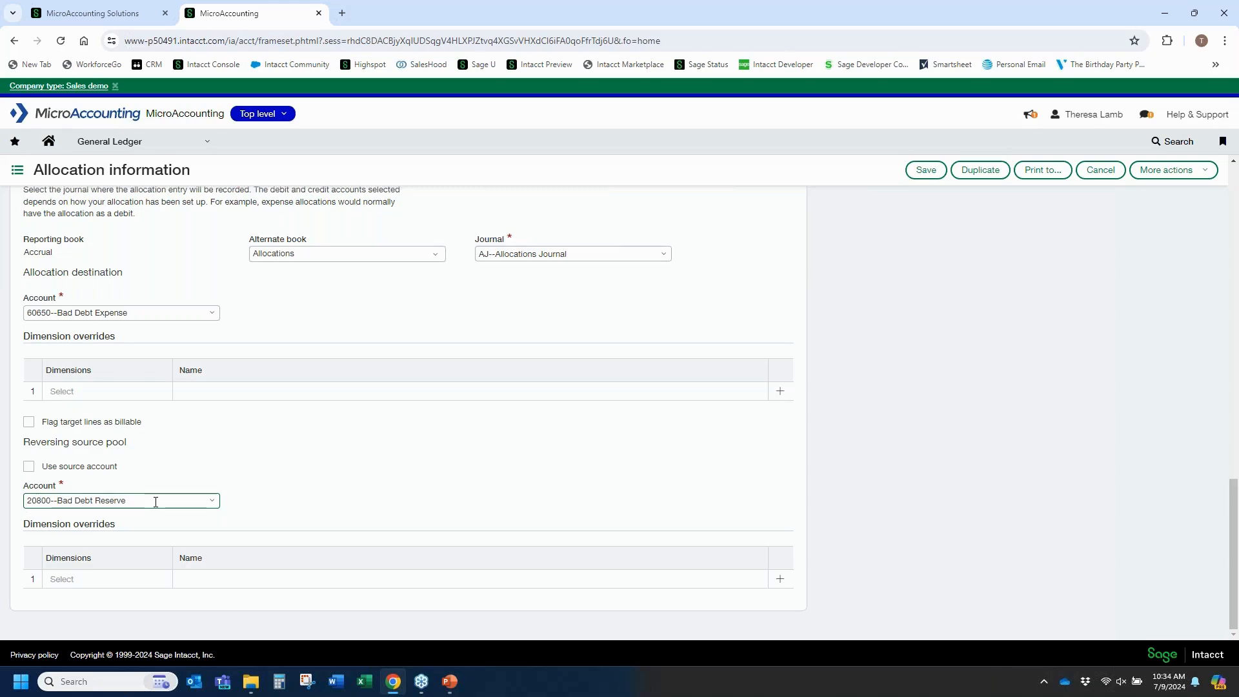
{"action": "scroll", "coordinate": [133, 518], "scroll_direction": "up", "scroll_amount": 10}
{"action": "scroll", "coordinate": [539, 273], "scroll_direction": "up", "scroll_amount": 4}
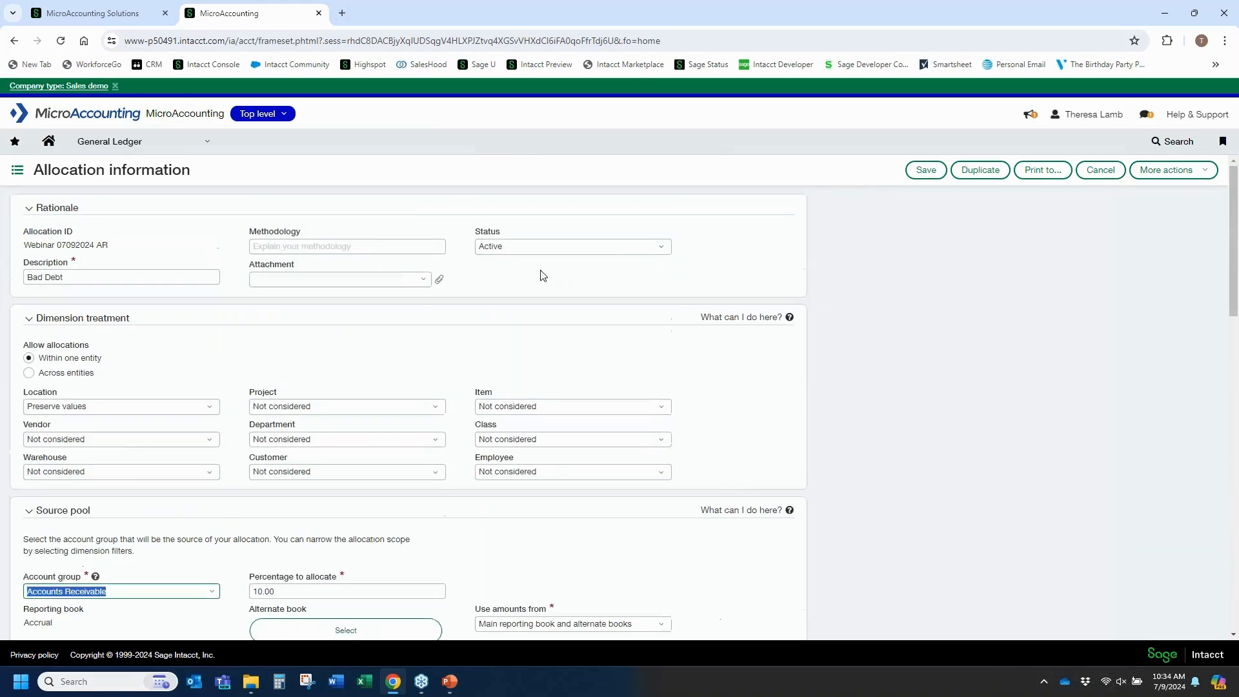
Open account allocation groups from General Ledger setup and start adding a new group.
{"action": "left_click", "coordinate": [204, 141]}
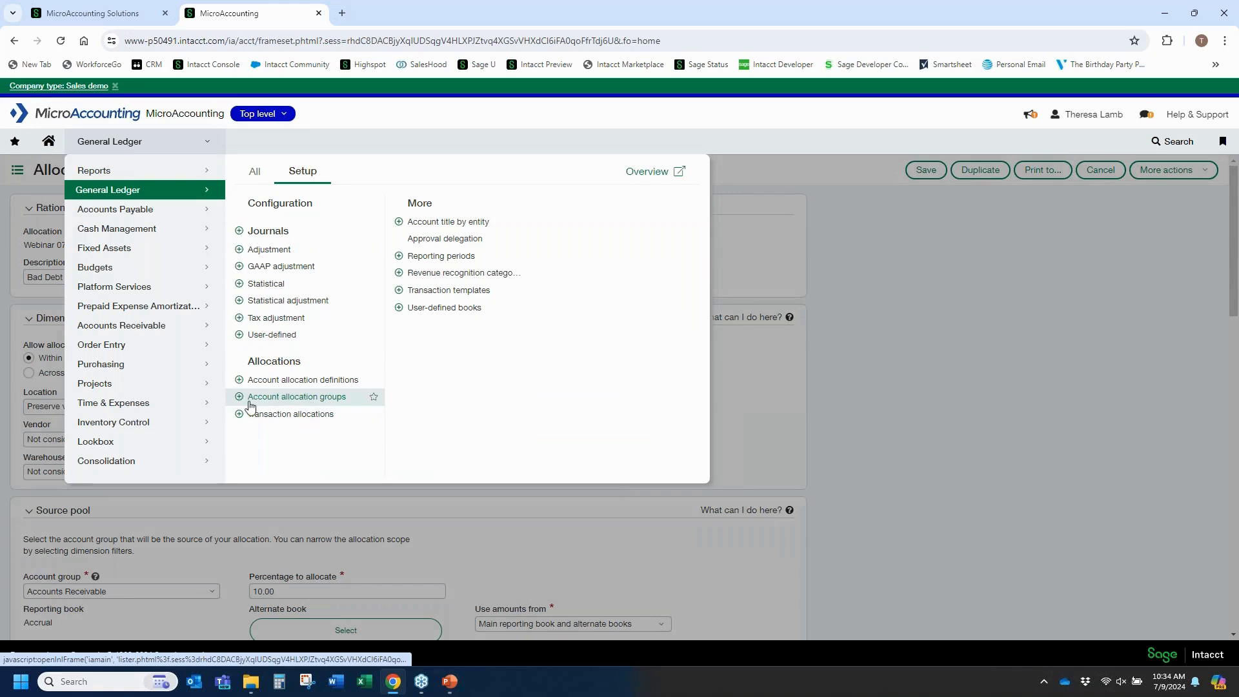
{"action": "left_click", "coordinate": [288, 398]}
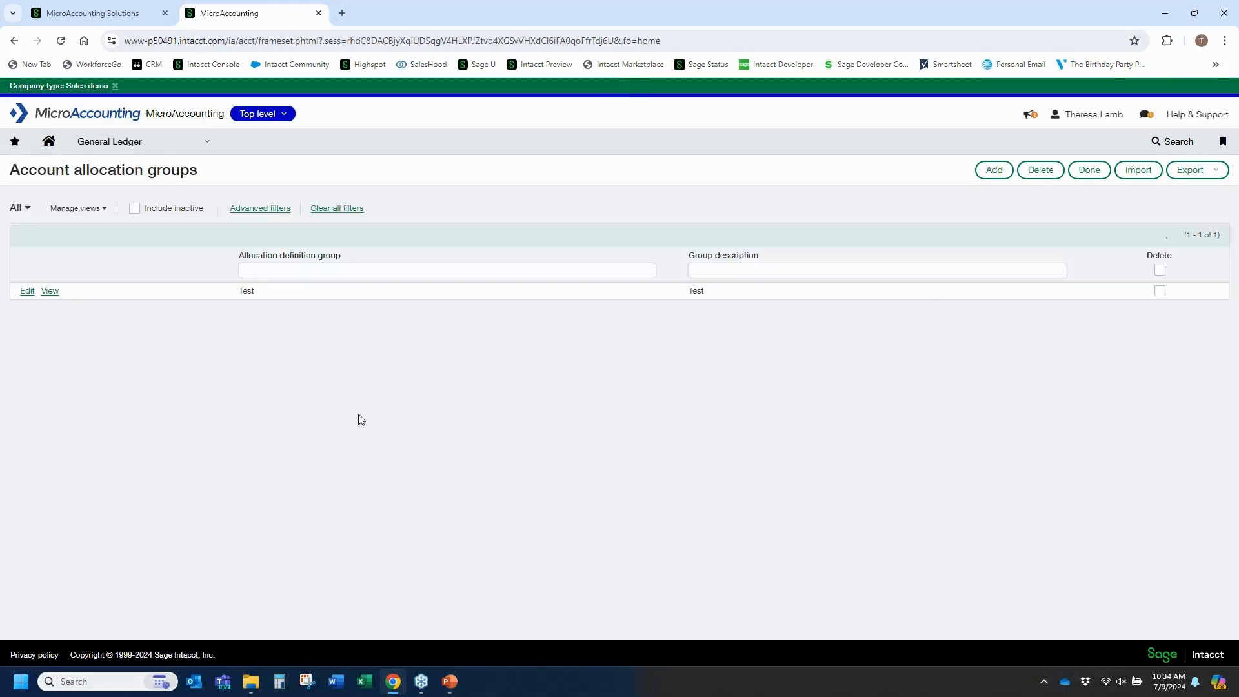
{"action": "left_click", "coordinate": [982, 178]}
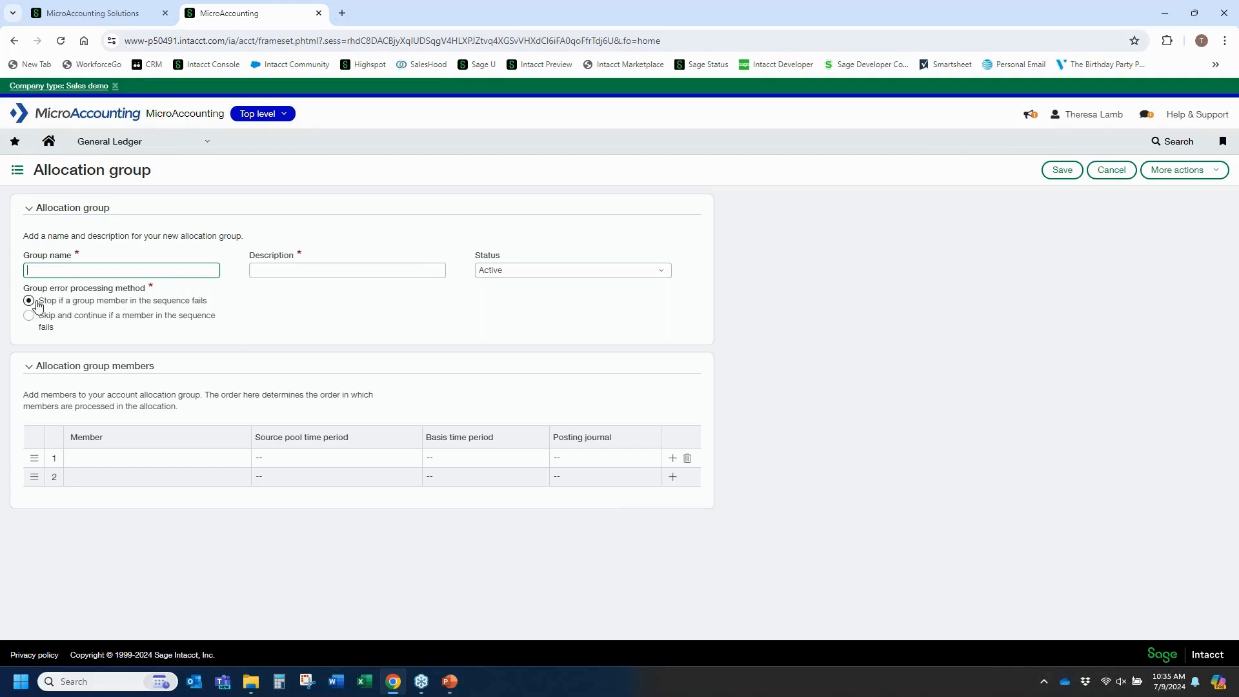
Set skip-and-continue error processing, add Webinar 07092024 and Webinar 07092024 AR as members, then cancel the group.
{"action": "left_click", "coordinate": [28, 317]}
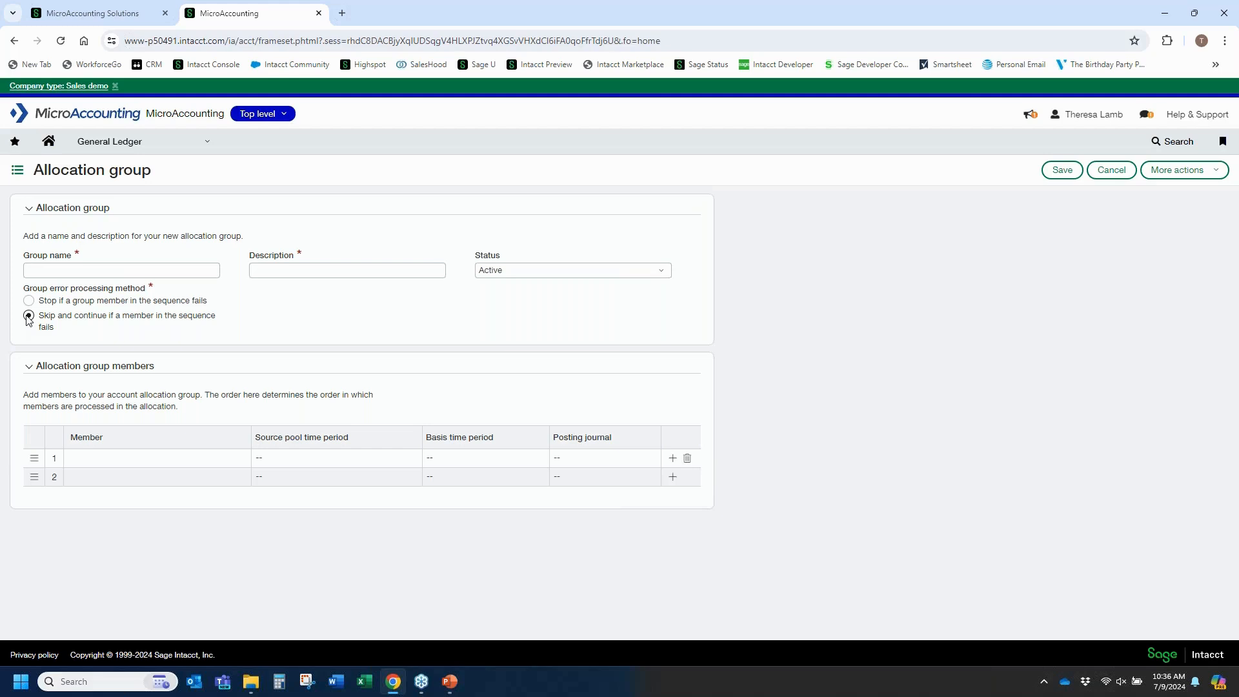
{"action": "left_click", "coordinate": [173, 462]}
{"action": "left_click", "coordinate": [164, 459]}
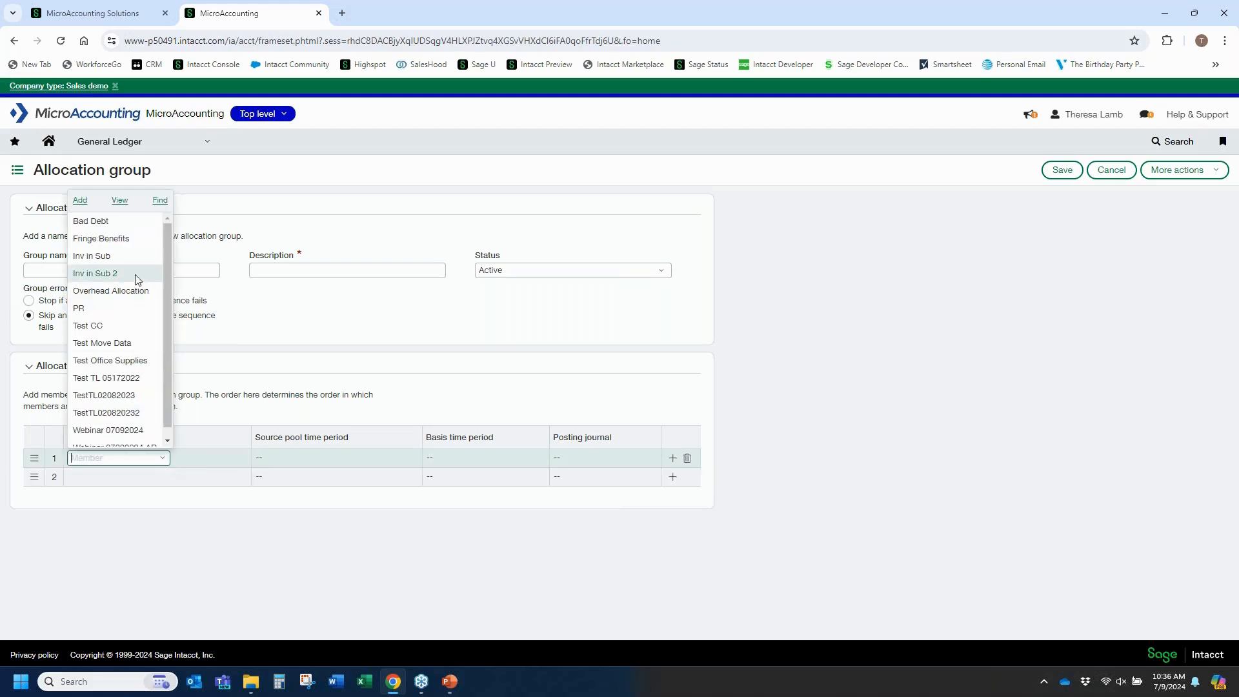
{"action": "scroll", "coordinate": [127, 413], "scroll_direction": "down", "scroll_amount": 1}
{"action": "left_click", "coordinate": [129, 423]}
{"action": "left_click", "coordinate": [158, 476]}
{"action": "left_click", "coordinate": [159, 476]}
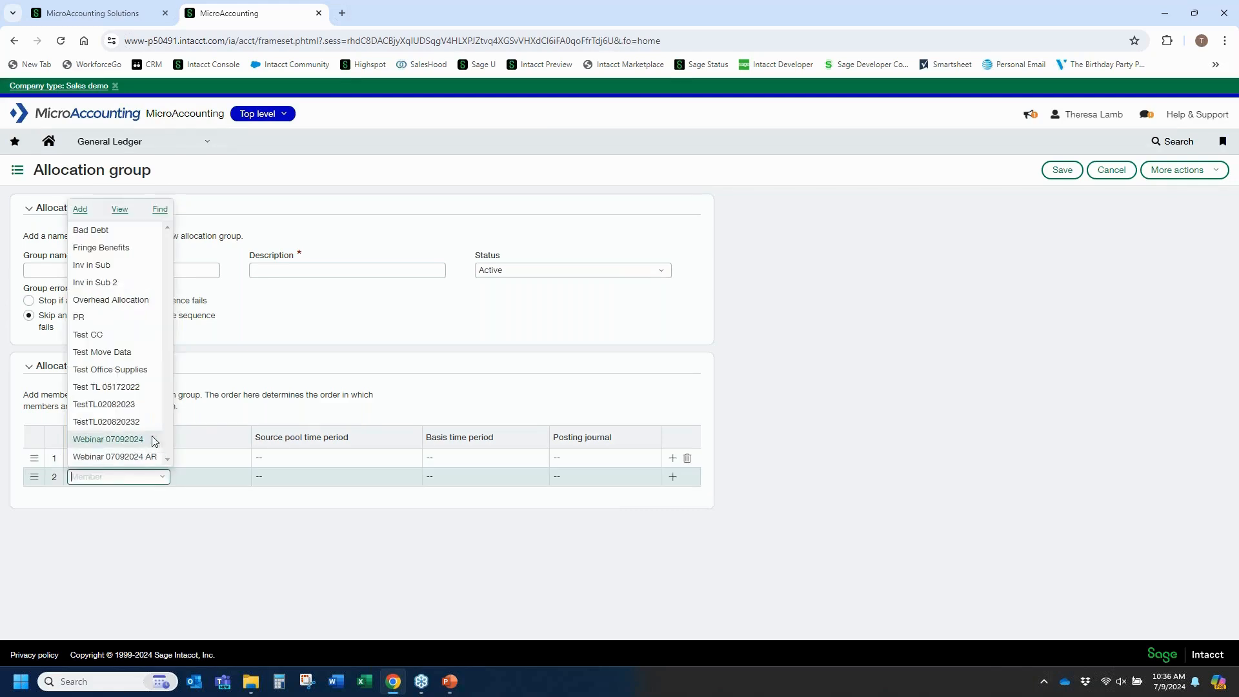
{"action": "left_click", "coordinate": [154, 459]}
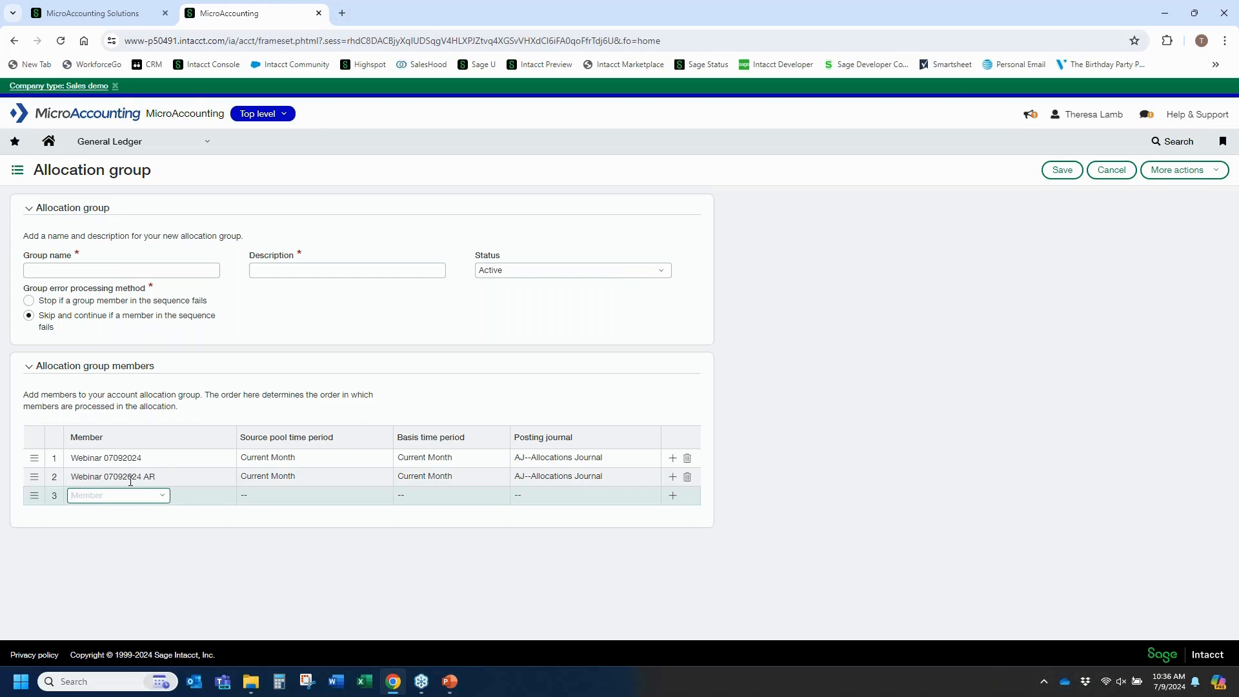
{"action": "left_click", "coordinate": [102, 273]}
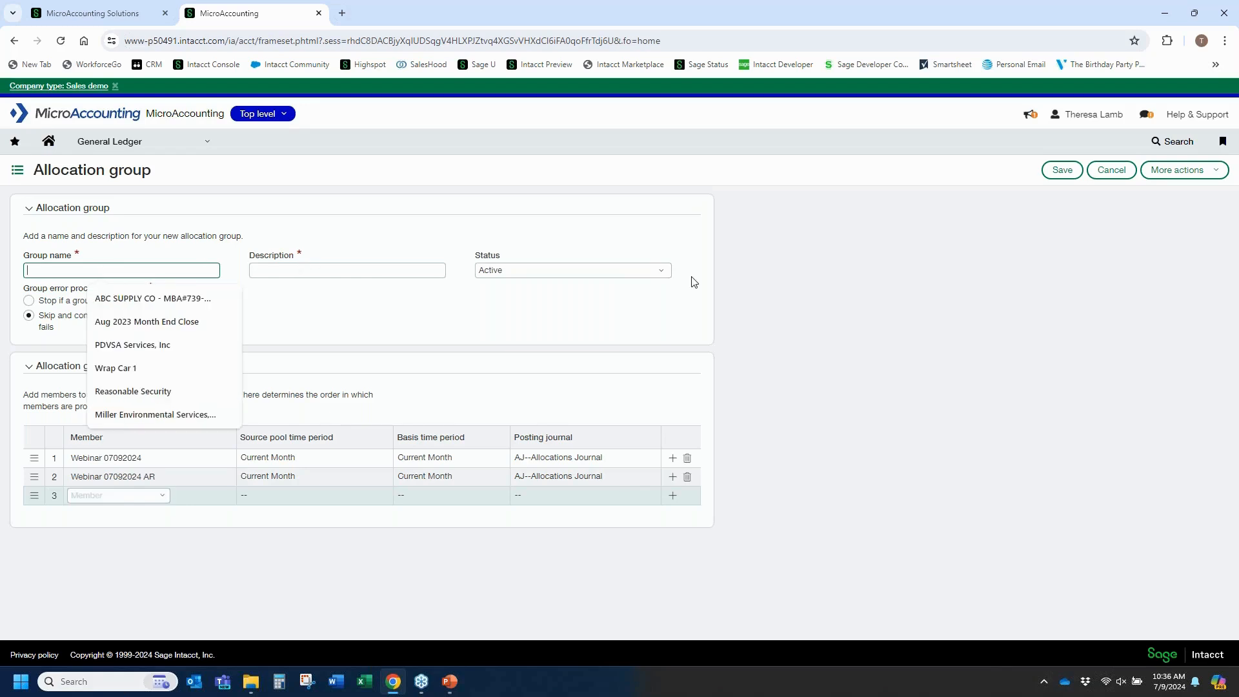
{"action": "left_click", "coordinate": [1115, 173]}
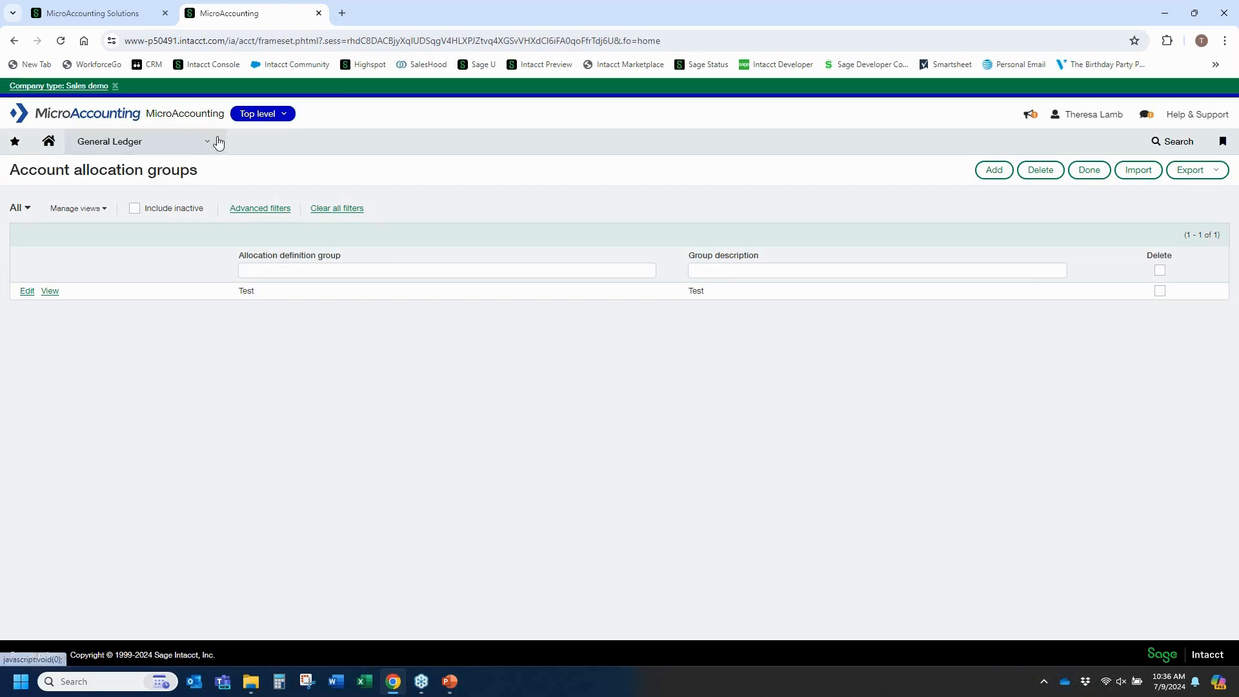
Open the Generate allocation page from the General Ledger account allocations menu.
{"action": "left_click", "coordinate": [207, 147]}
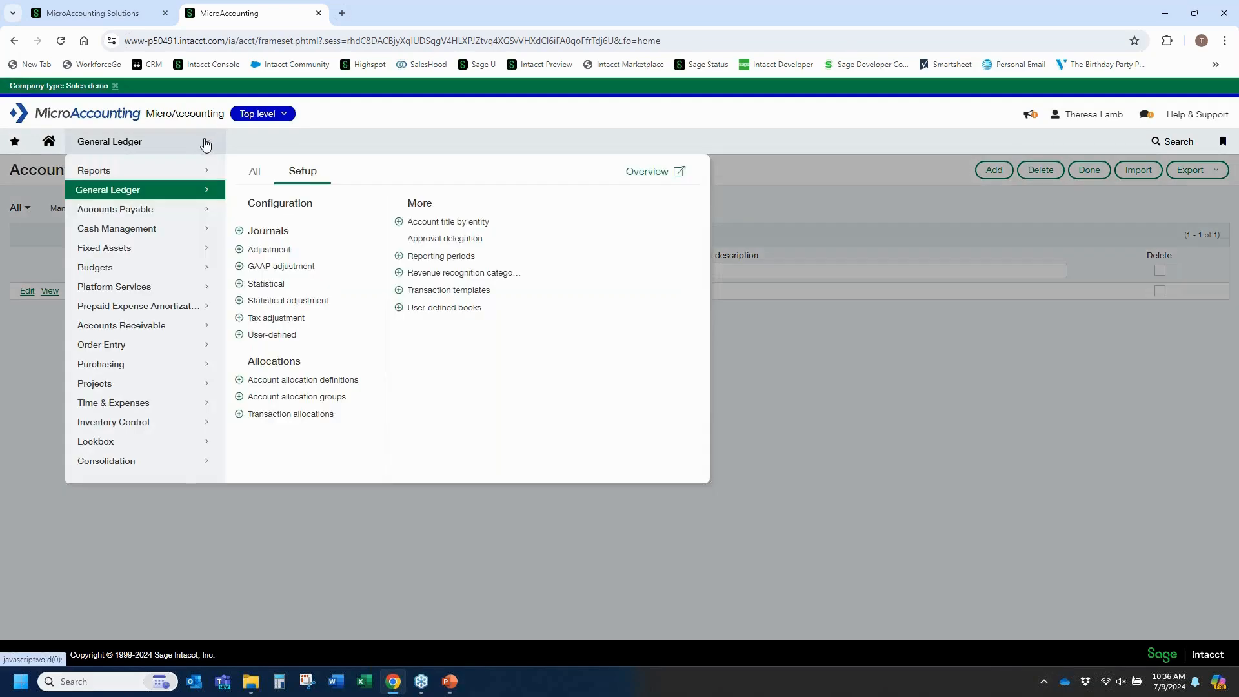
{"action": "left_click", "coordinate": [253, 174]}
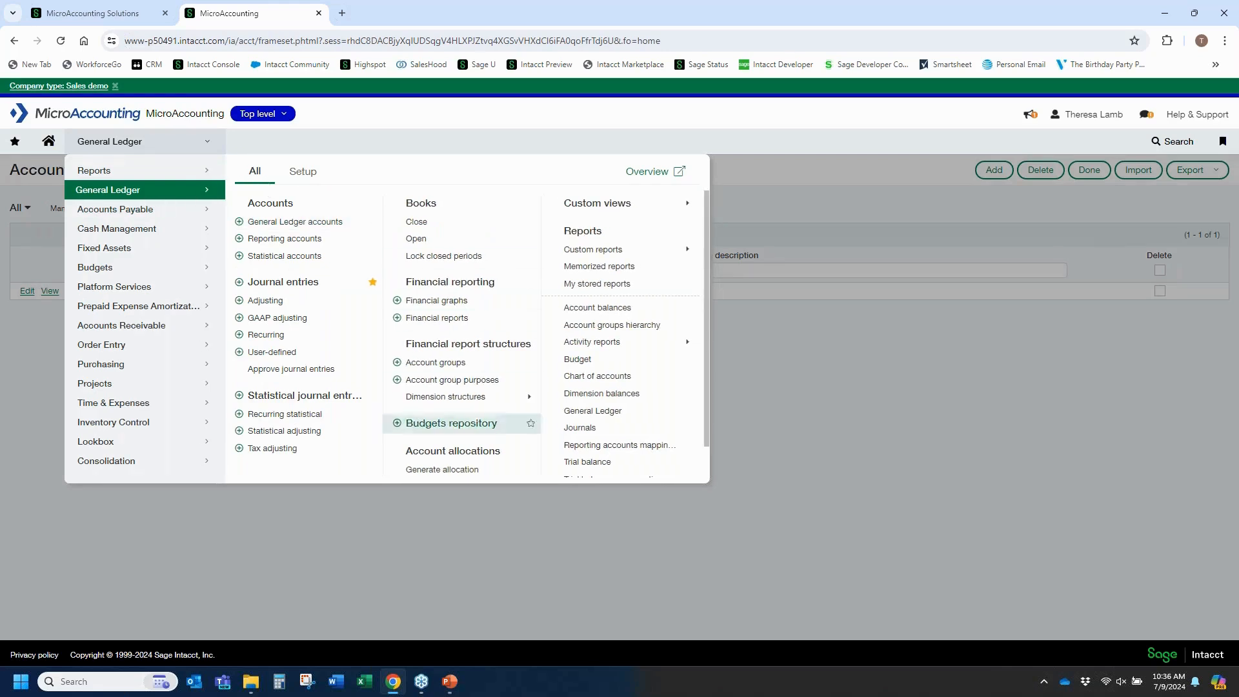
{"action": "scroll", "coordinate": [434, 415], "scroll_direction": "down", "scroll_amount": 1}
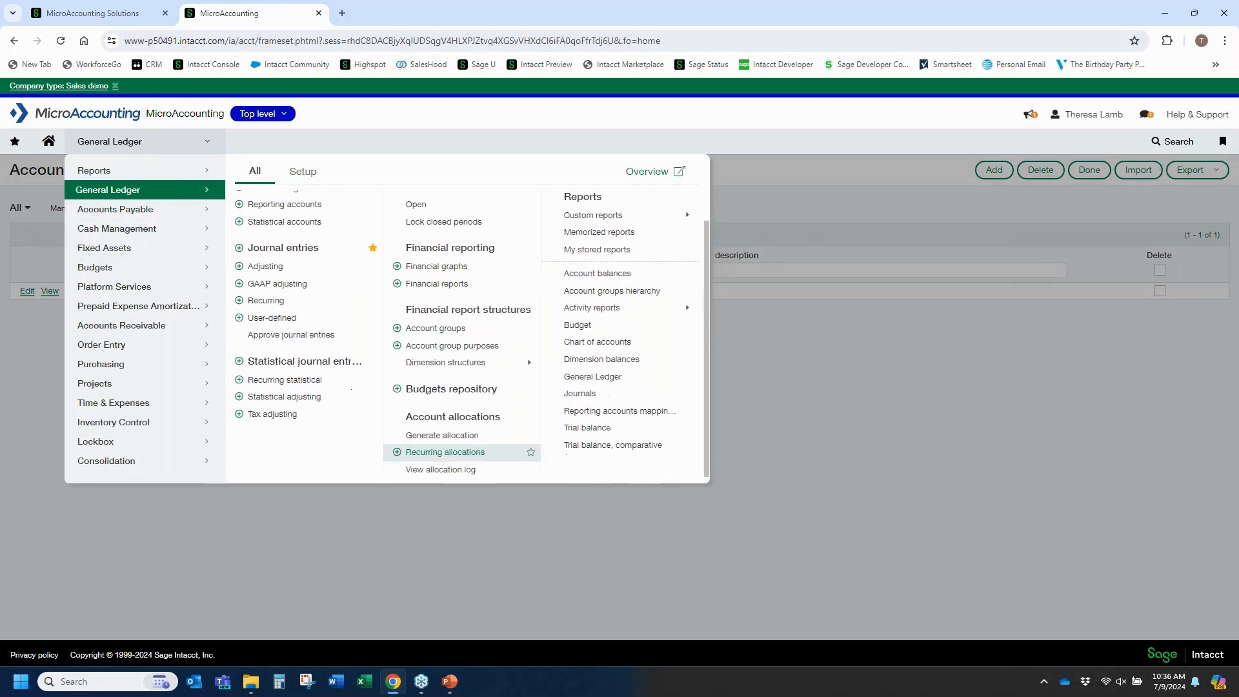
{"action": "left_click", "coordinate": [437, 436]}
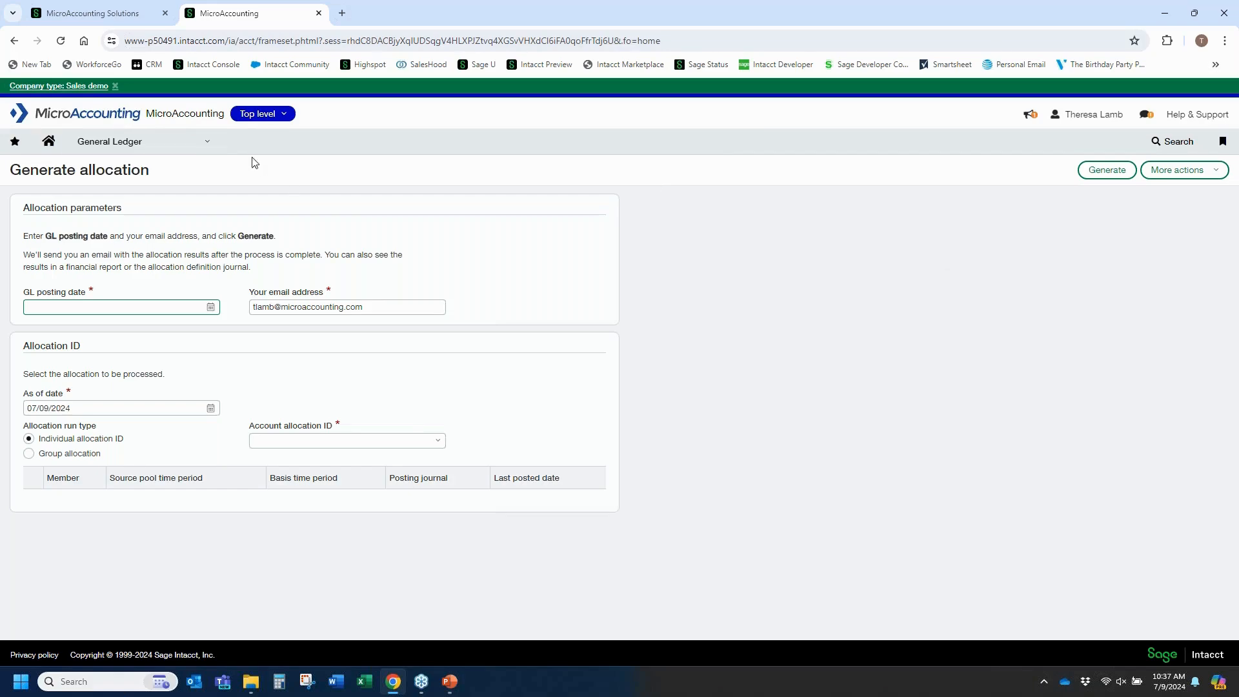
Open the allocation log and view the journal entry for the Webinar 07092024 allocation run.
{"action": "left_click", "coordinate": [208, 144]}
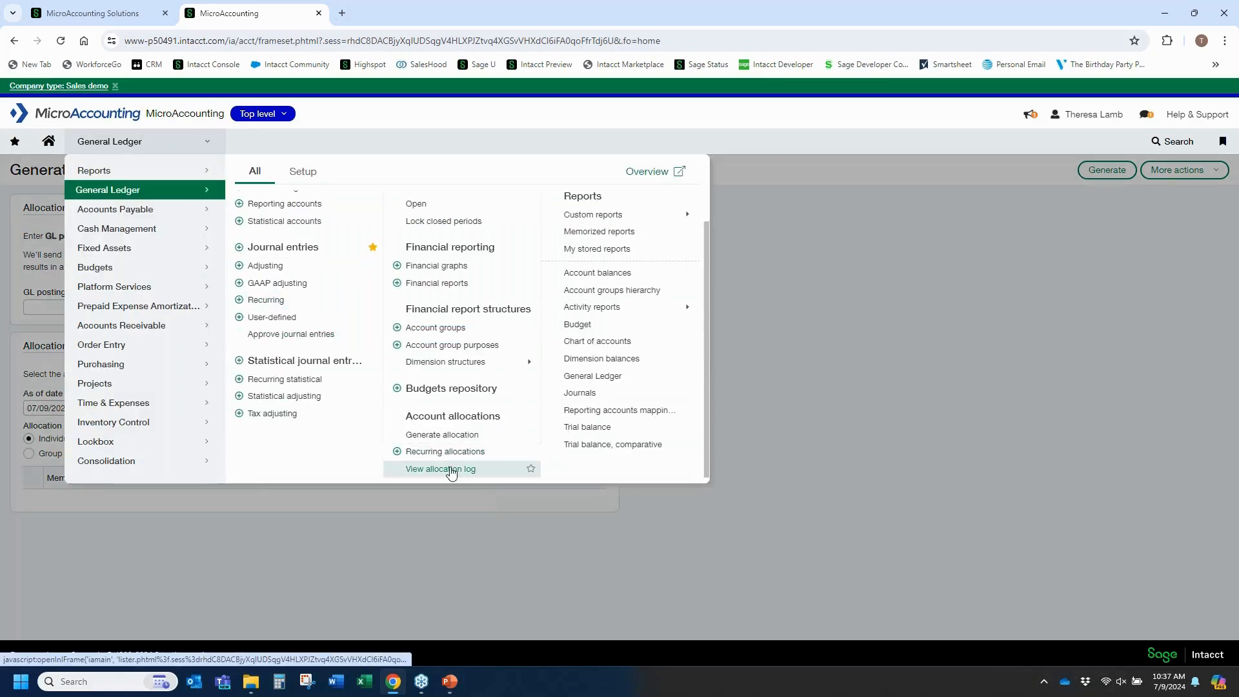
{"action": "left_click", "coordinate": [448, 469]}
{"action": "left_click", "coordinate": [667, 123]}
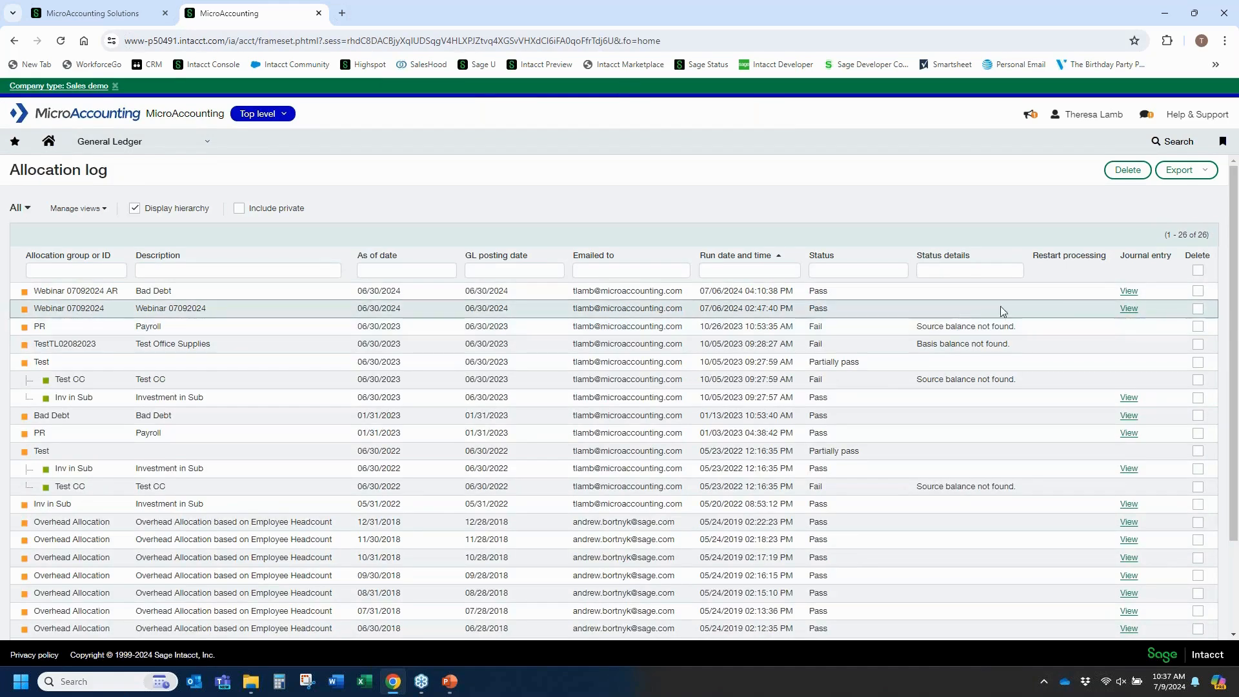
{"action": "left_click", "coordinate": [1129, 309]}
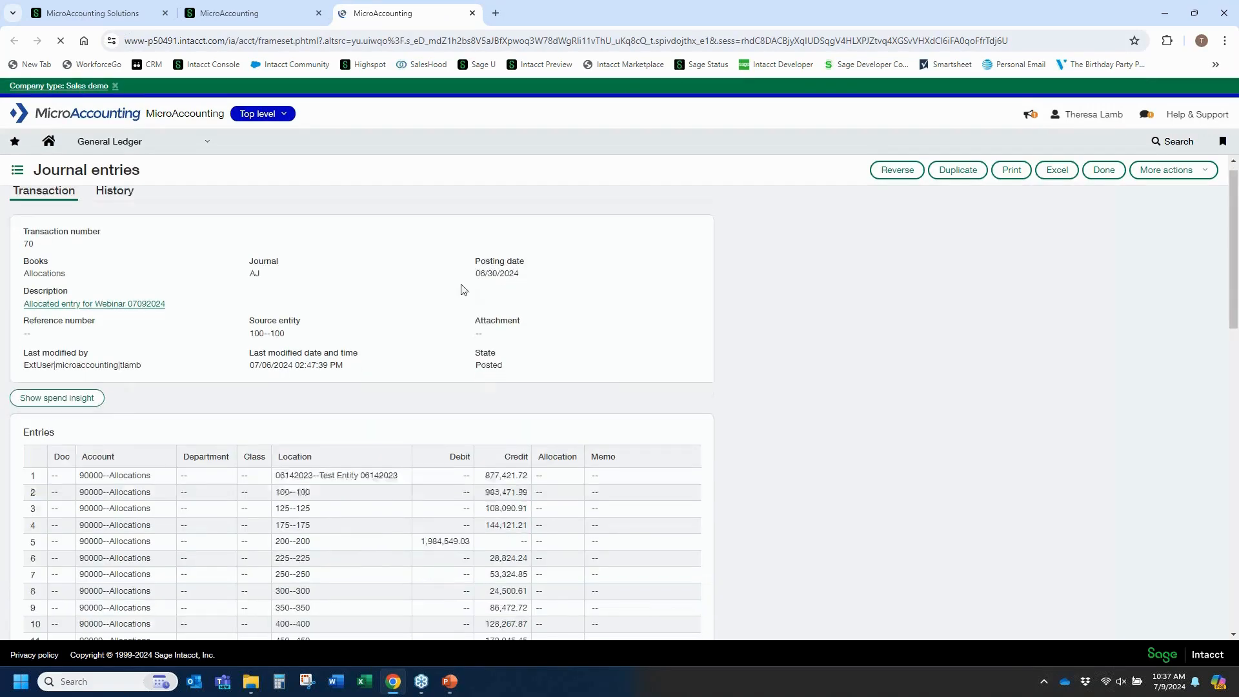
Examine the allocation journal entry's lines, including the 70100--Other Expense reversing line's debit.
{"action": "scroll", "coordinate": [458, 302], "scroll_direction": "down", "scroll_amount": 2}
{"action": "scroll", "coordinate": [458, 305], "scroll_direction": "down", "scroll_amount": 2}
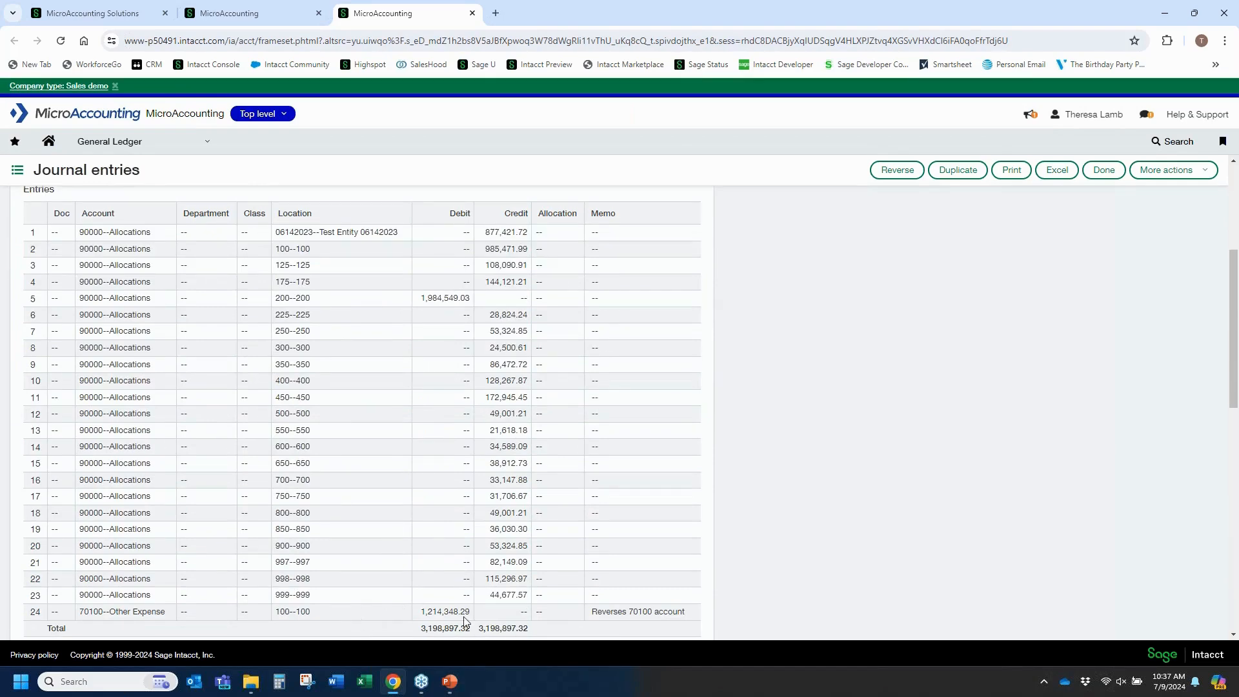
{"action": "left_click_drag", "start_coordinate": [422, 612], "coordinate": [471, 611]}
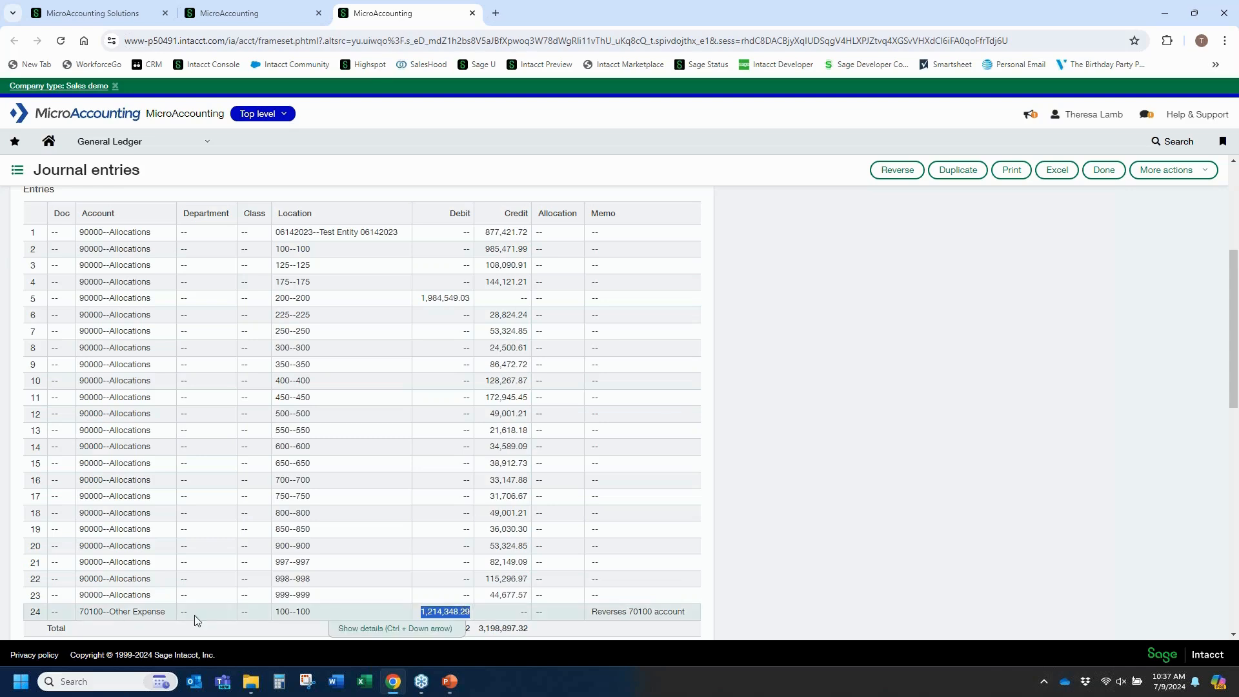
{"action": "left_click_drag", "start_coordinate": [82, 612], "coordinate": [166, 612]}
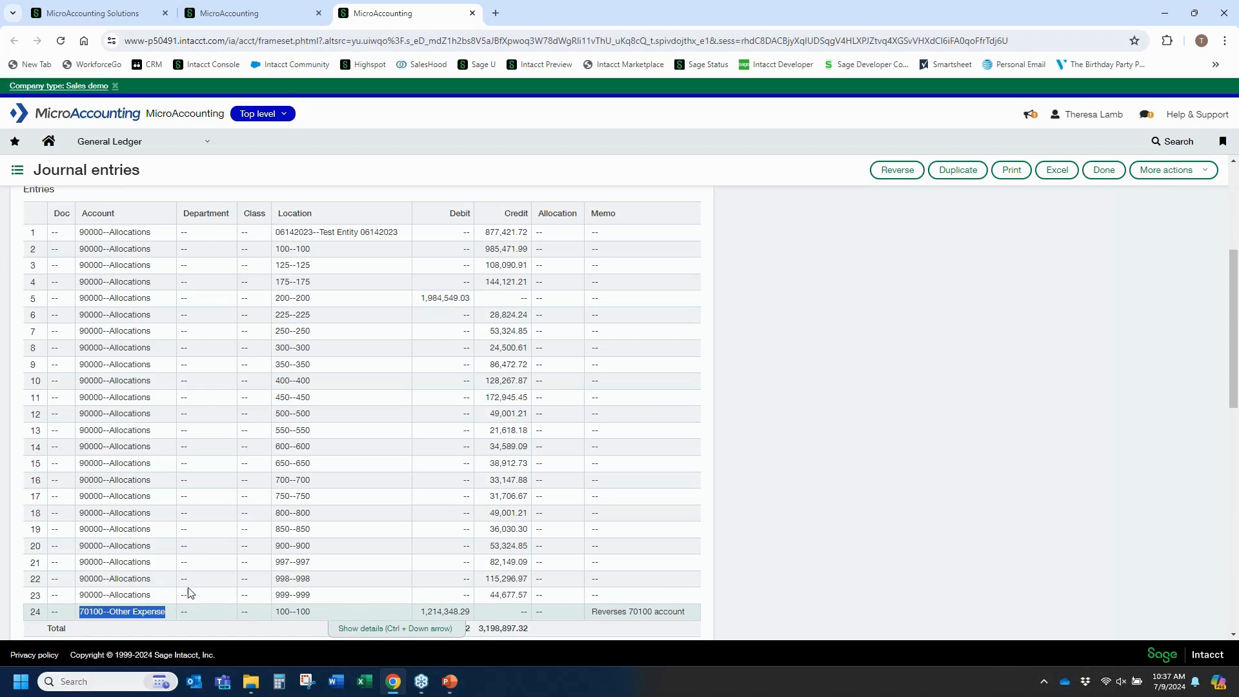
{"action": "scroll", "coordinate": [484, 272], "scroll_direction": "up", "scroll_amount": 1}
{"action": "scroll", "coordinate": [506, 478], "scroll_direction": "up", "scroll_amount": 1}
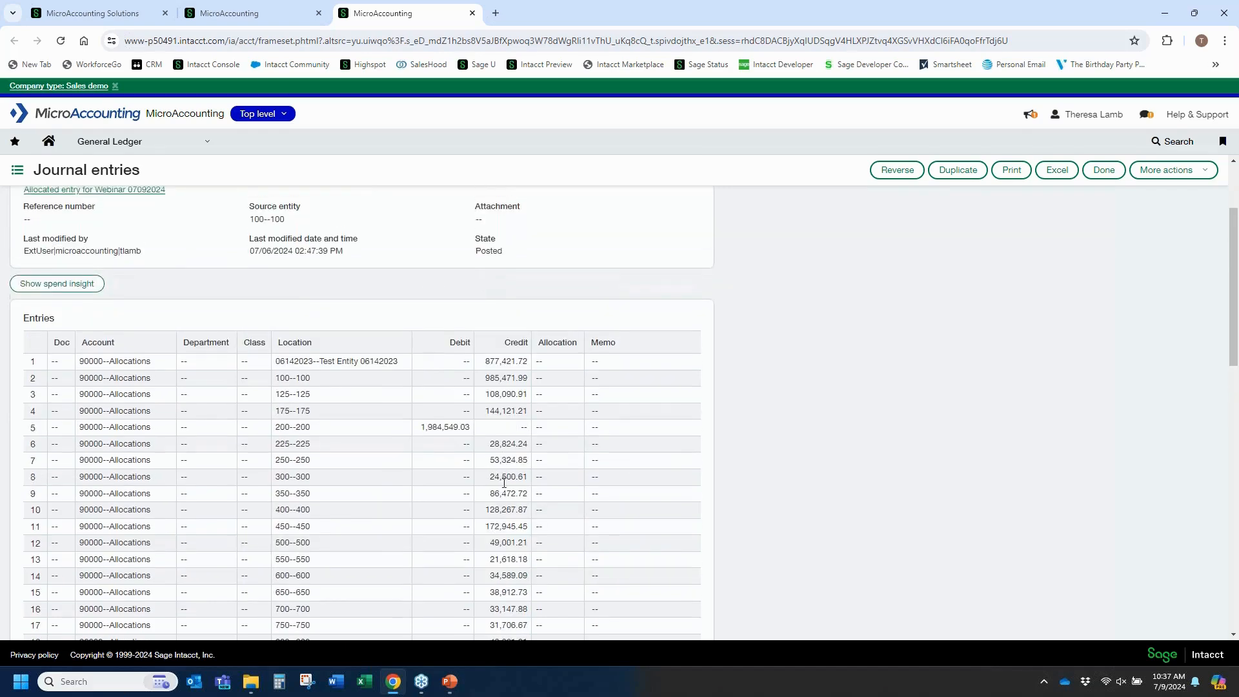
{"action": "scroll", "coordinate": [505, 490], "scroll_direction": "down", "scroll_amount": 3}
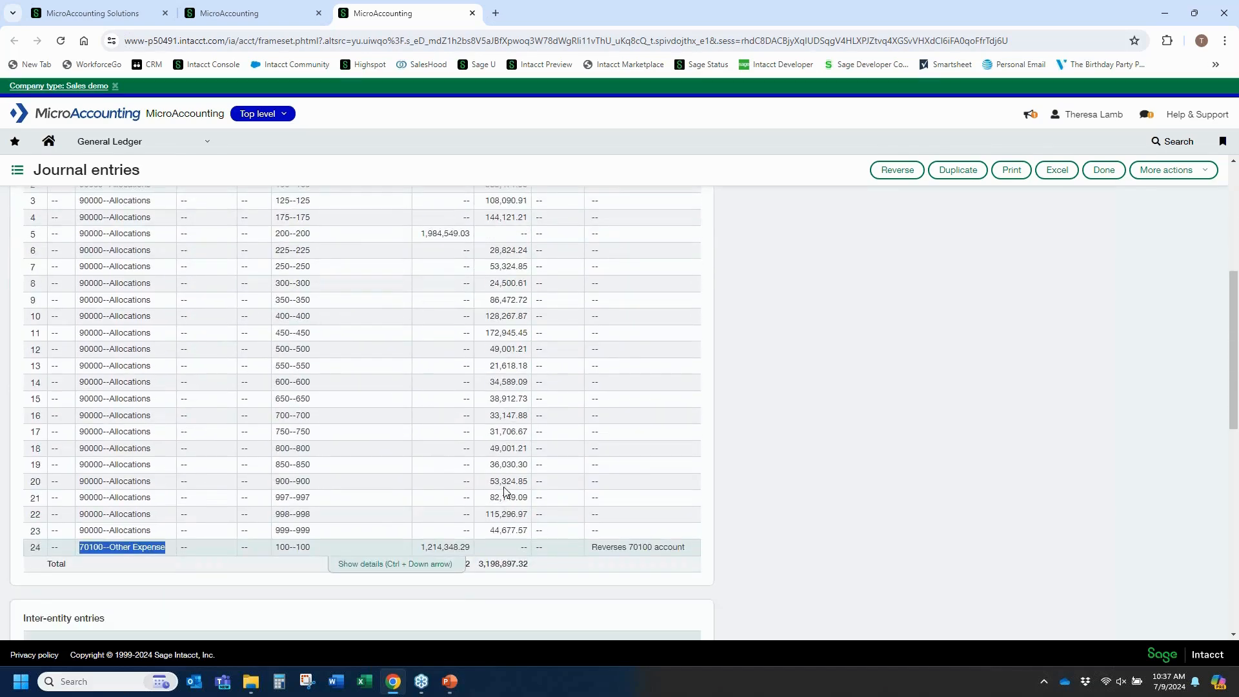
{"action": "scroll", "coordinate": [504, 492], "scroll_direction": "up", "scroll_amount": 3}
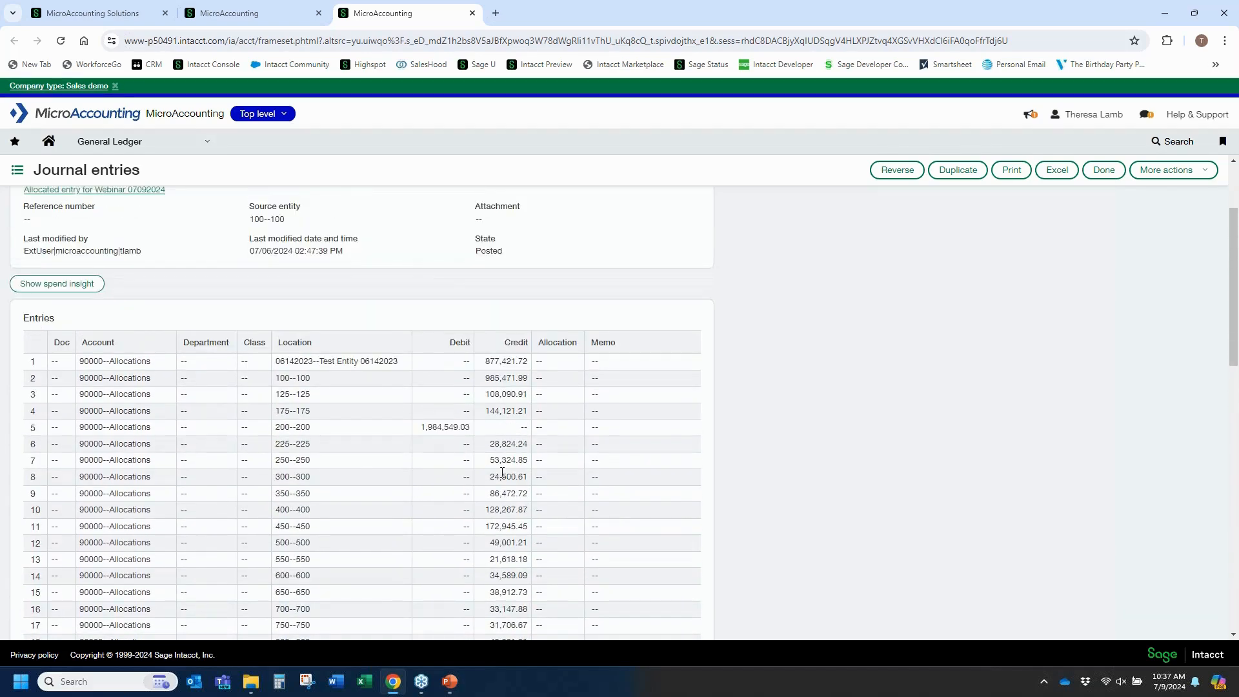
Close the allocation journal entry and return to the allocation log tab.
{"action": "scroll", "coordinate": [502, 472], "scroll_direction": "up", "scroll_amount": 2}
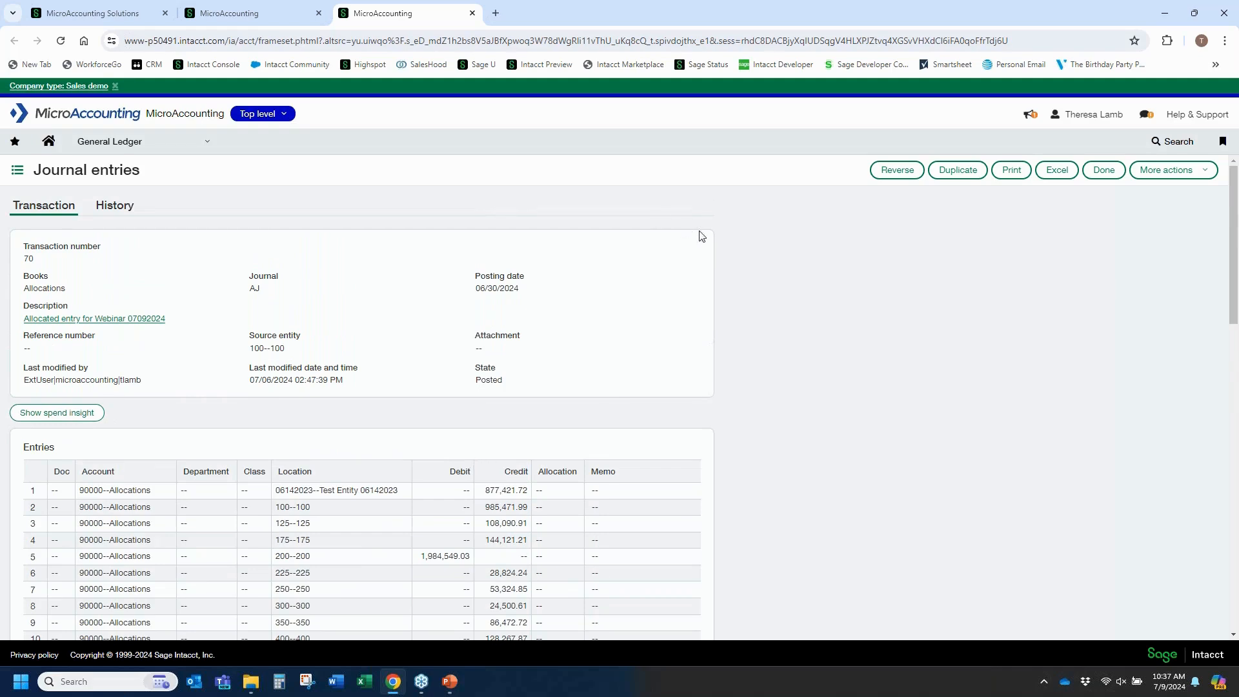
{"action": "left_click", "coordinate": [1105, 170]}
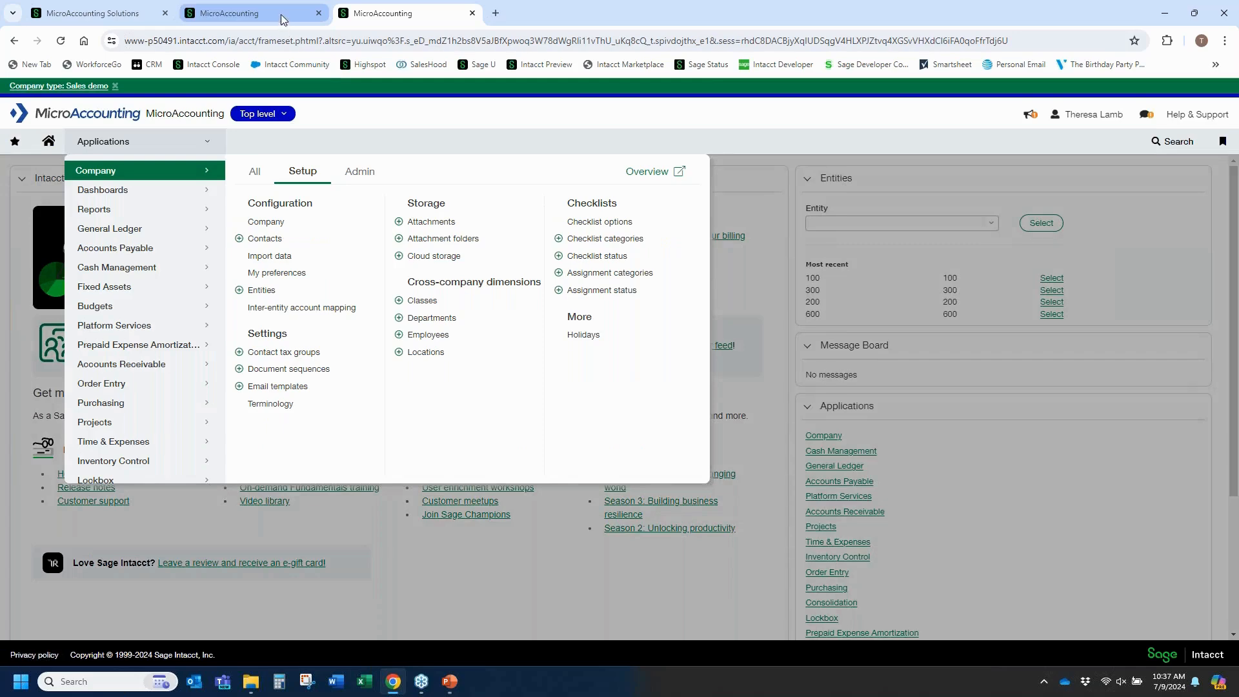
{"action": "left_click", "coordinate": [246, 13]}
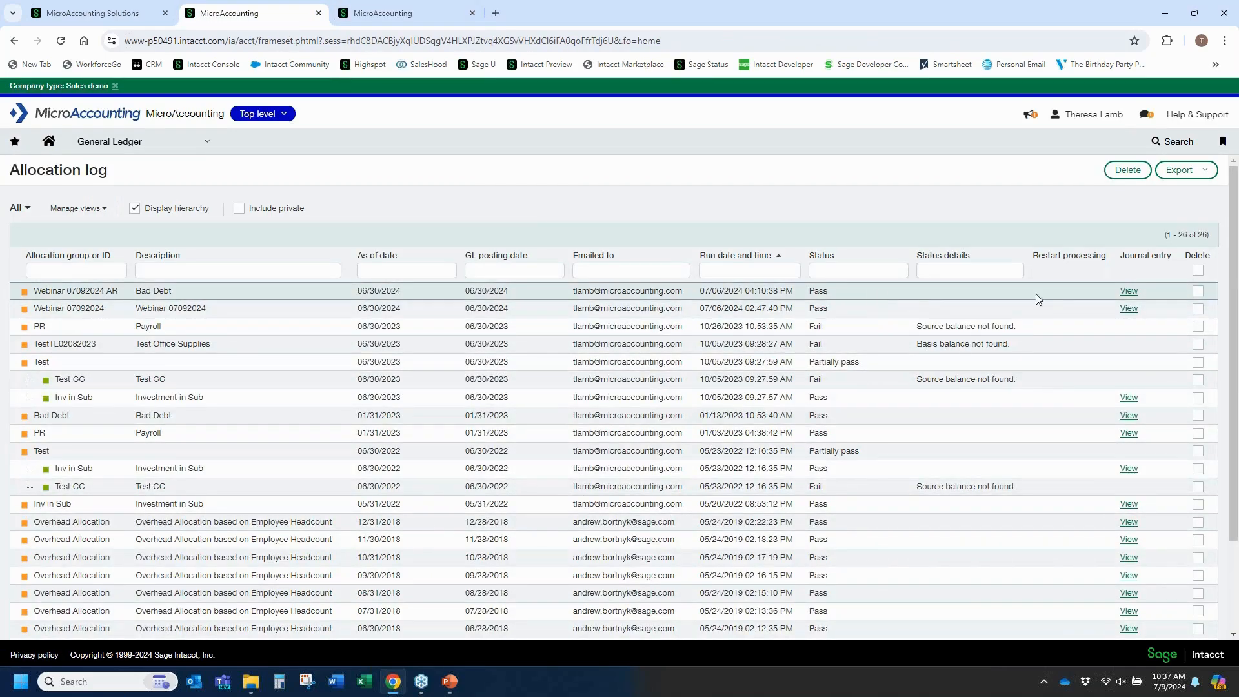
Open and review the journal entry lines for the Webinar 07092024 AR allocation run.
{"action": "left_click", "coordinate": [1128, 291]}
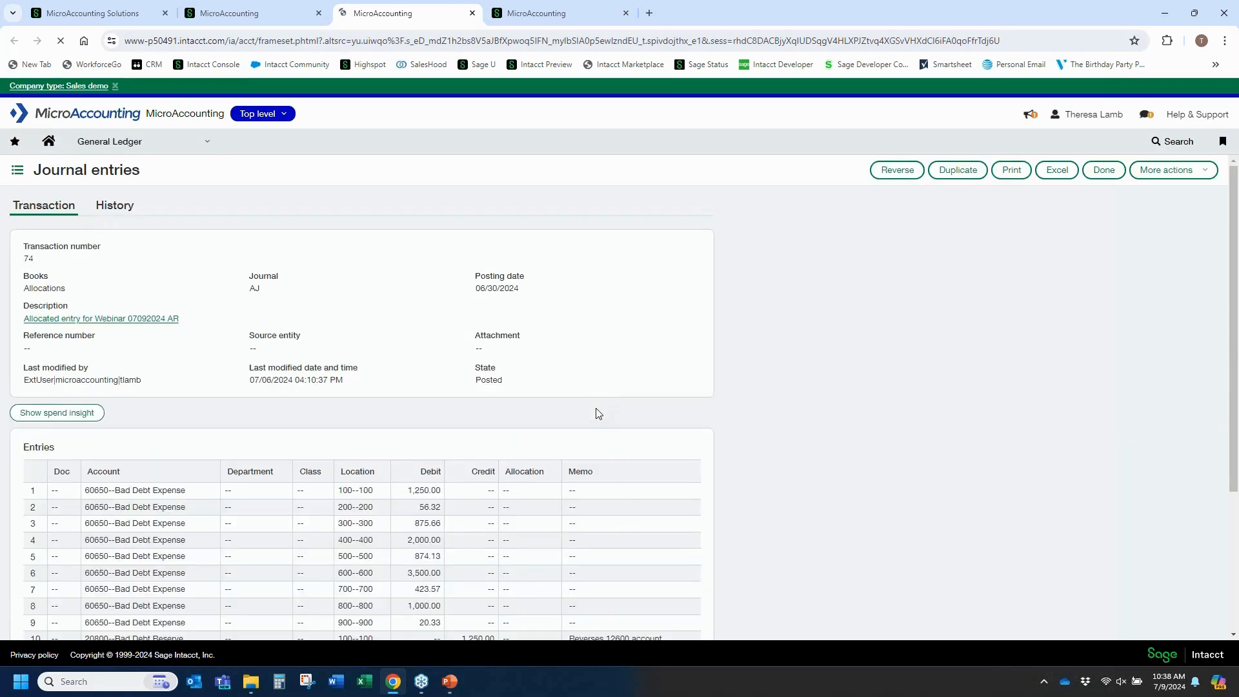
{"action": "scroll", "coordinate": [595, 415], "scroll_direction": "down", "scroll_amount": 3}
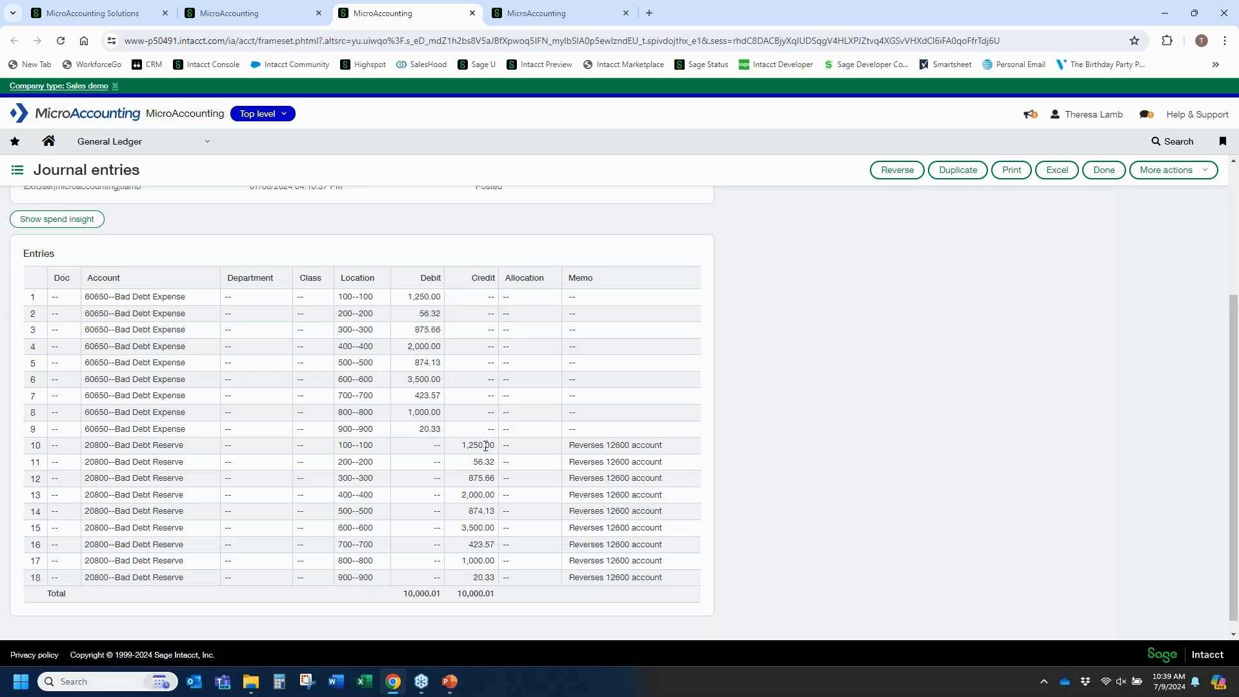
Start a new recurring allocation journal entry plan from the General Ledger recurring allocations list.
{"action": "left_click", "coordinate": [210, 140]}
{"action": "scroll", "coordinate": [445, 468], "scroll_direction": "down", "scroll_amount": 1}
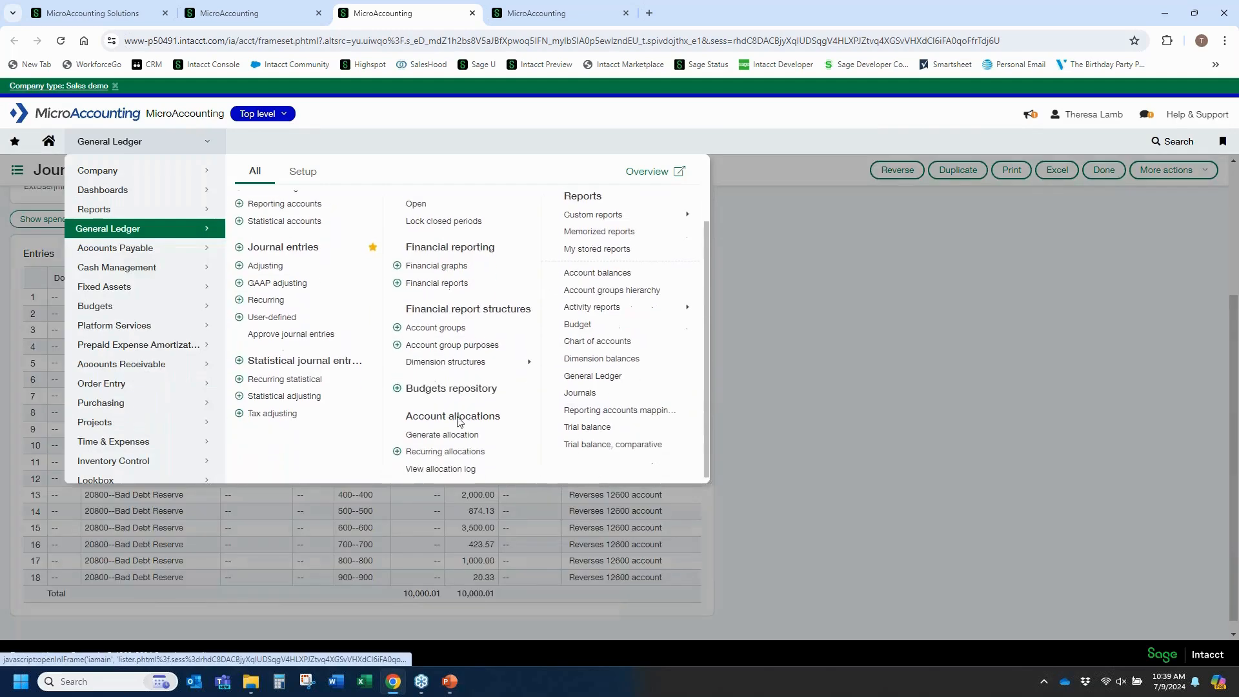
{"action": "left_click", "coordinate": [449, 454]}
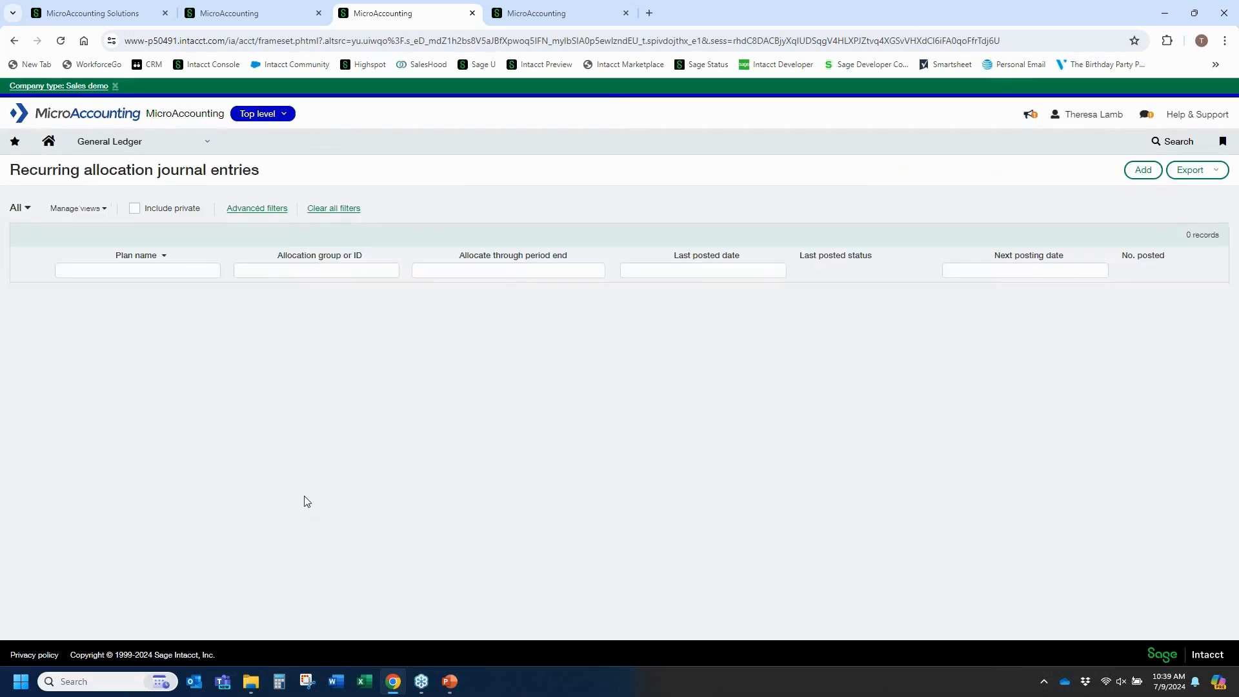
{"action": "left_click", "coordinate": [1147, 173]}
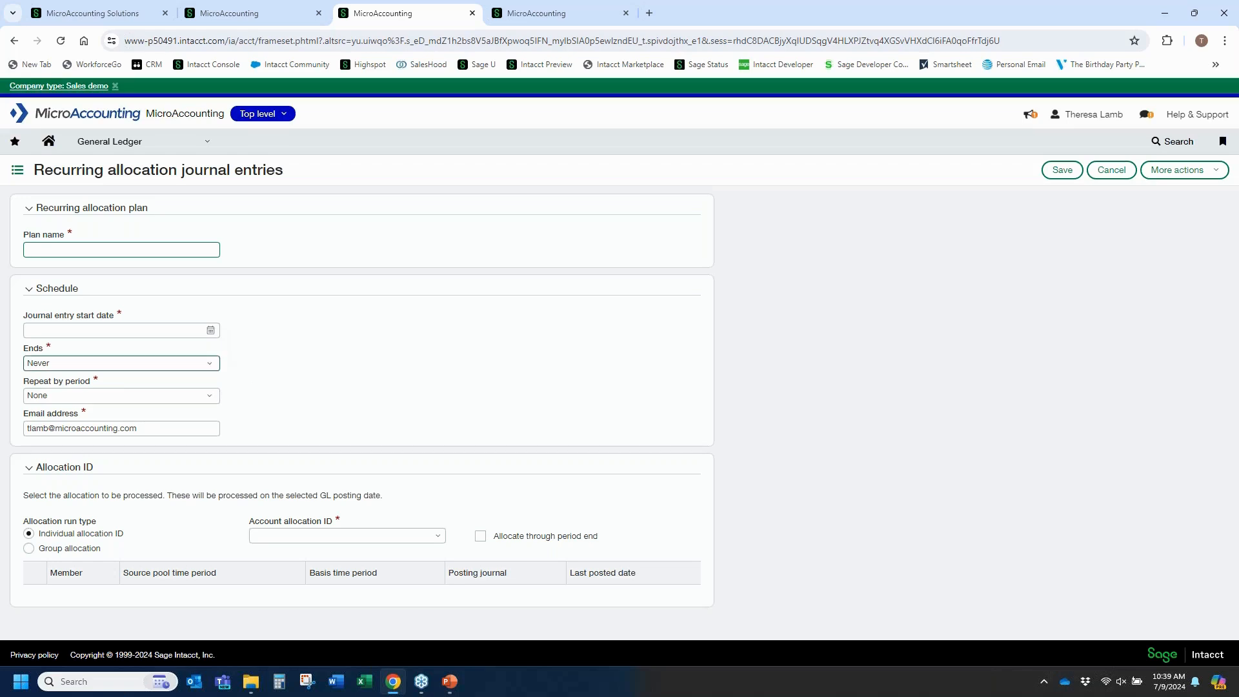
Set the plan's schedule to end on an end date and review the repeat-by-period options.
{"action": "left_click", "coordinate": [66, 331]}
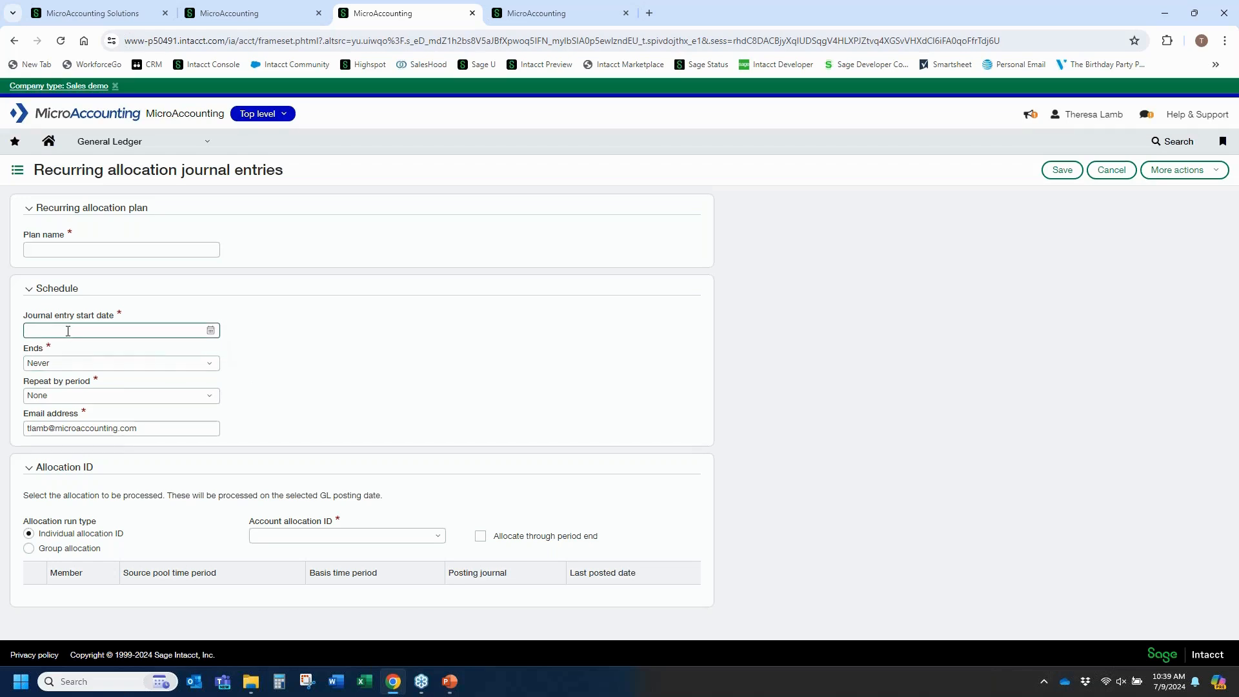
{"action": "left_click", "coordinate": [213, 367]}
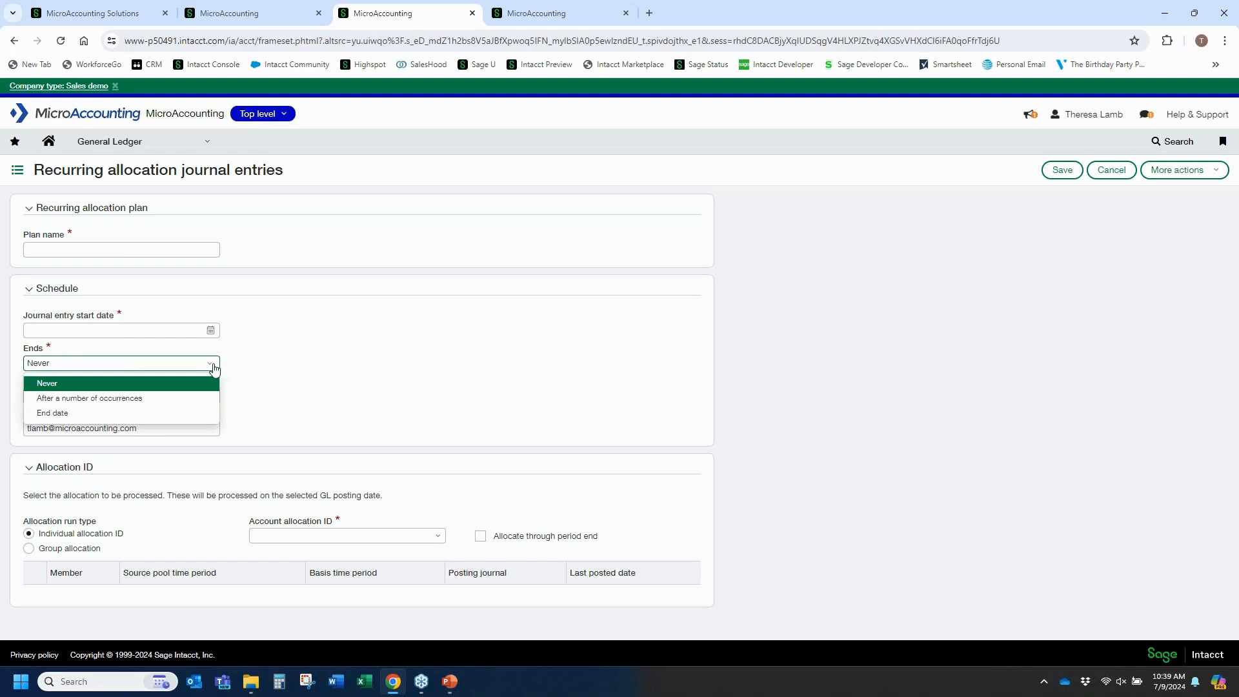
{"action": "left_click", "coordinate": [184, 420]}
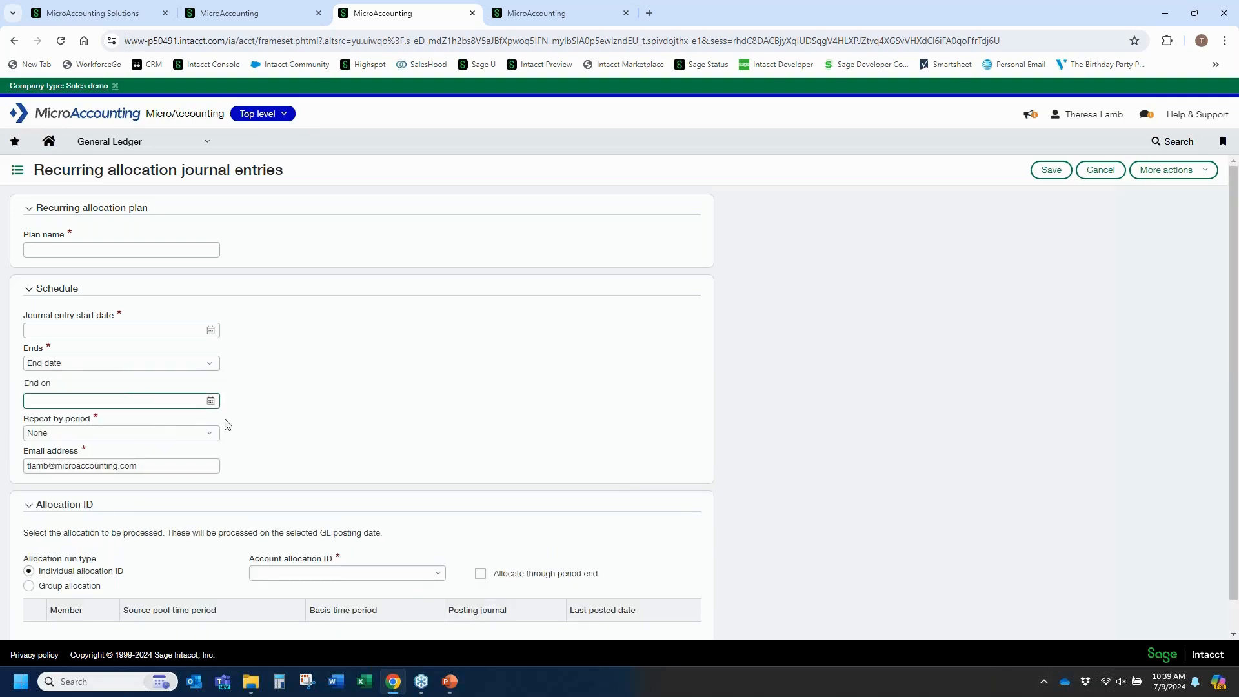
{"action": "left_click", "coordinate": [211, 434]}
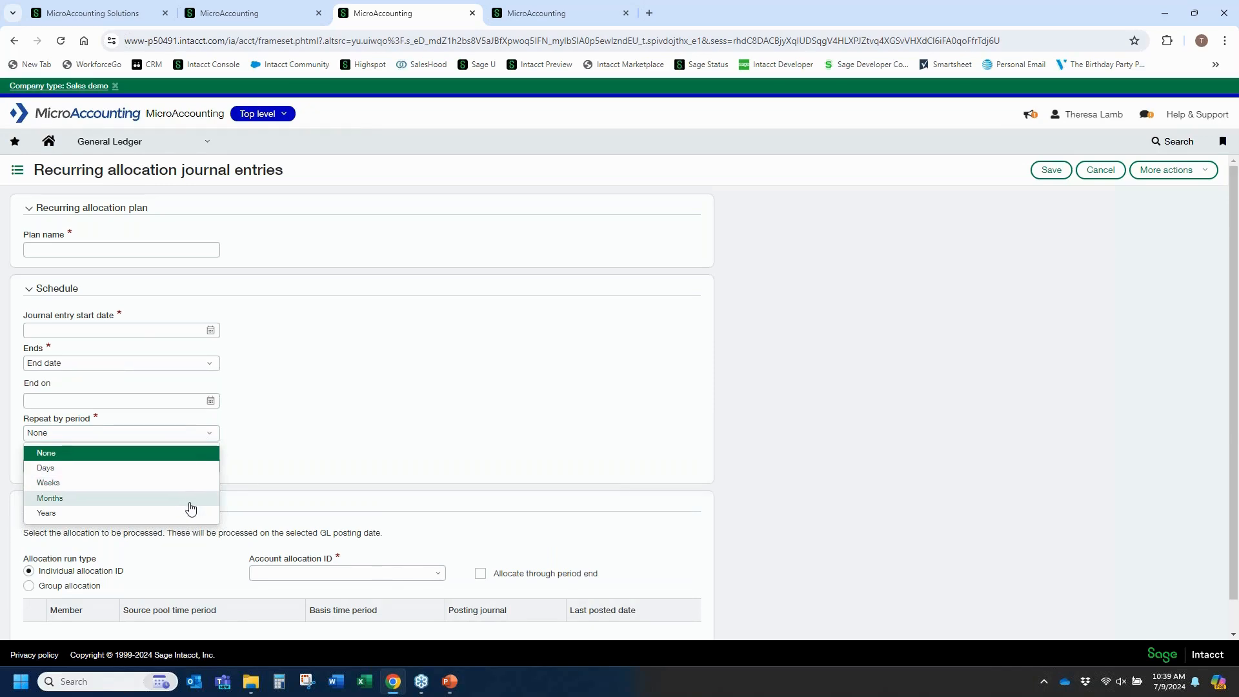
{"action": "left_click", "coordinate": [339, 462]}
Choose Webinar 07092024 as the individual account allocation ID, then cancel the recurring plan.
{"action": "scroll", "coordinate": [128, 569], "scroll_direction": "down", "scroll_amount": 1}
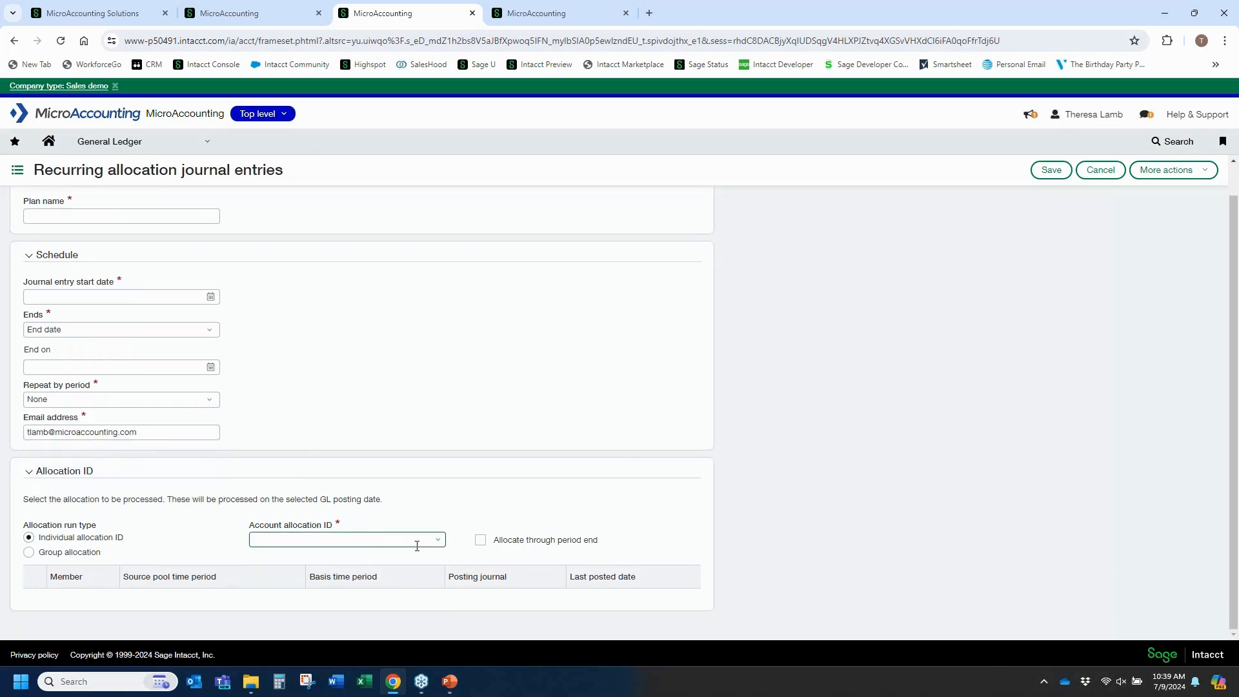
{"action": "left_click", "coordinate": [437, 541]}
{"action": "left_click", "coordinate": [325, 502]}
{"action": "scroll", "coordinate": [41, 559], "scroll_direction": "down", "scroll_amount": 1}
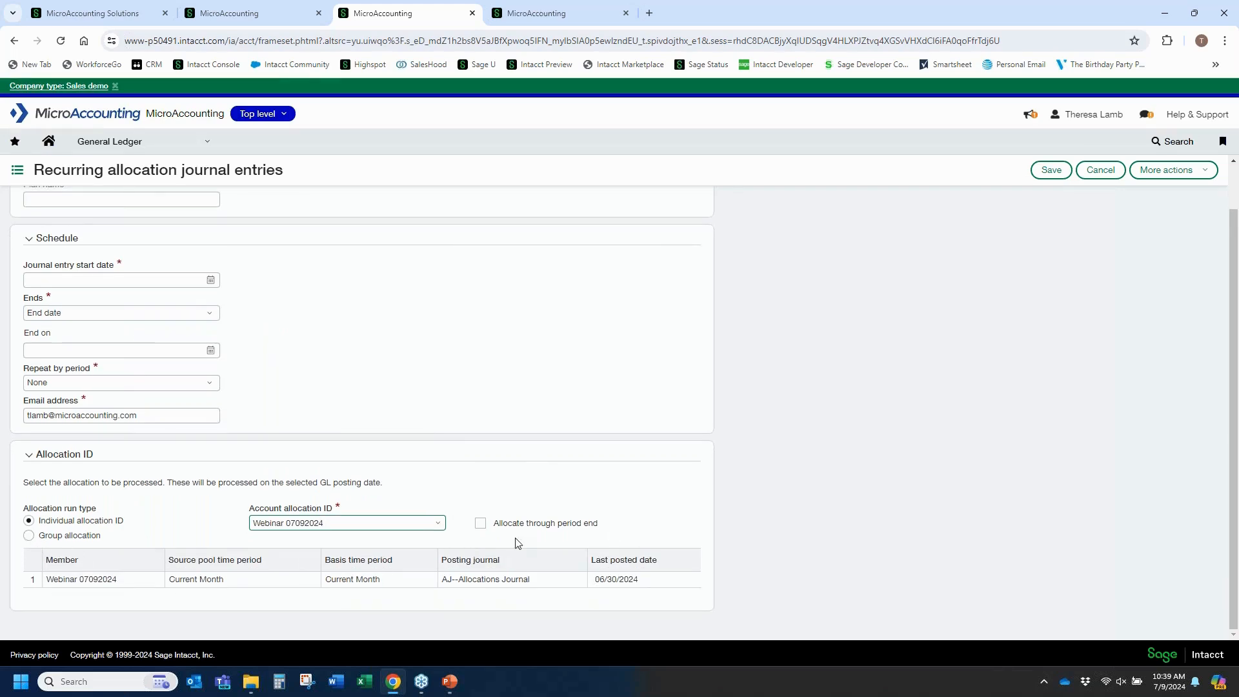
{"action": "left_click", "coordinate": [480, 524]}
{"action": "scroll", "coordinate": [382, 506], "scroll_direction": "up", "scroll_amount": 1}
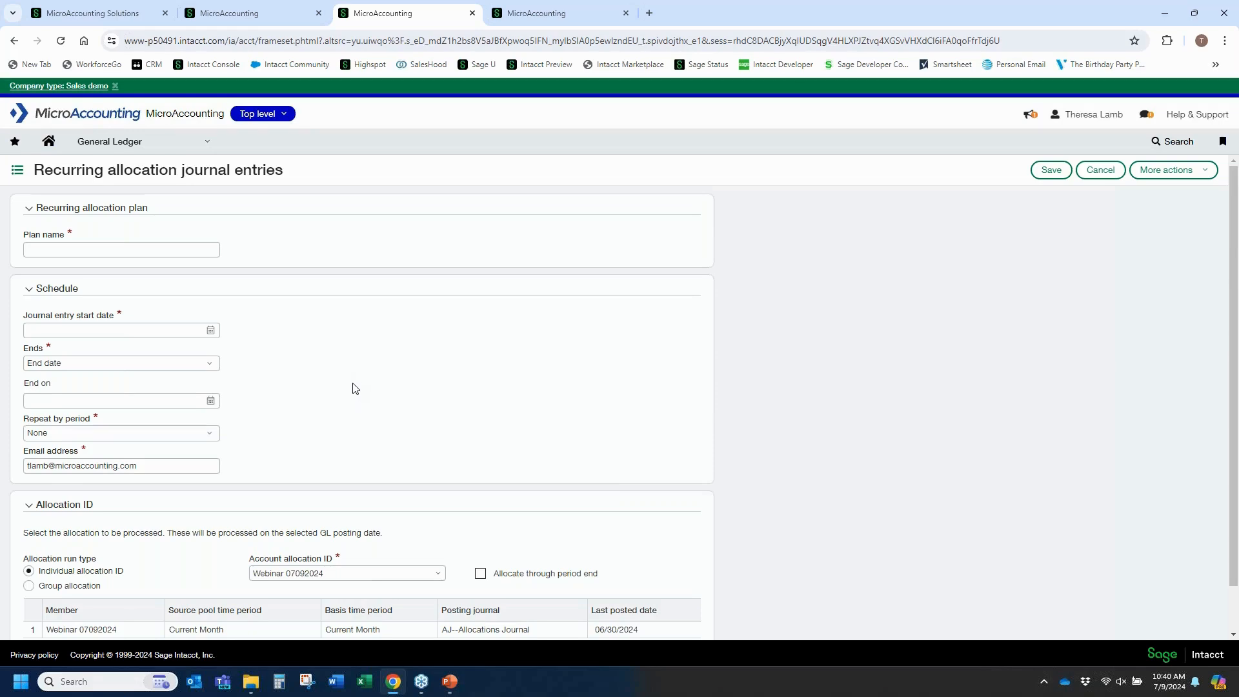
{"action": "left_click", "coordinate": [1100, 171]}
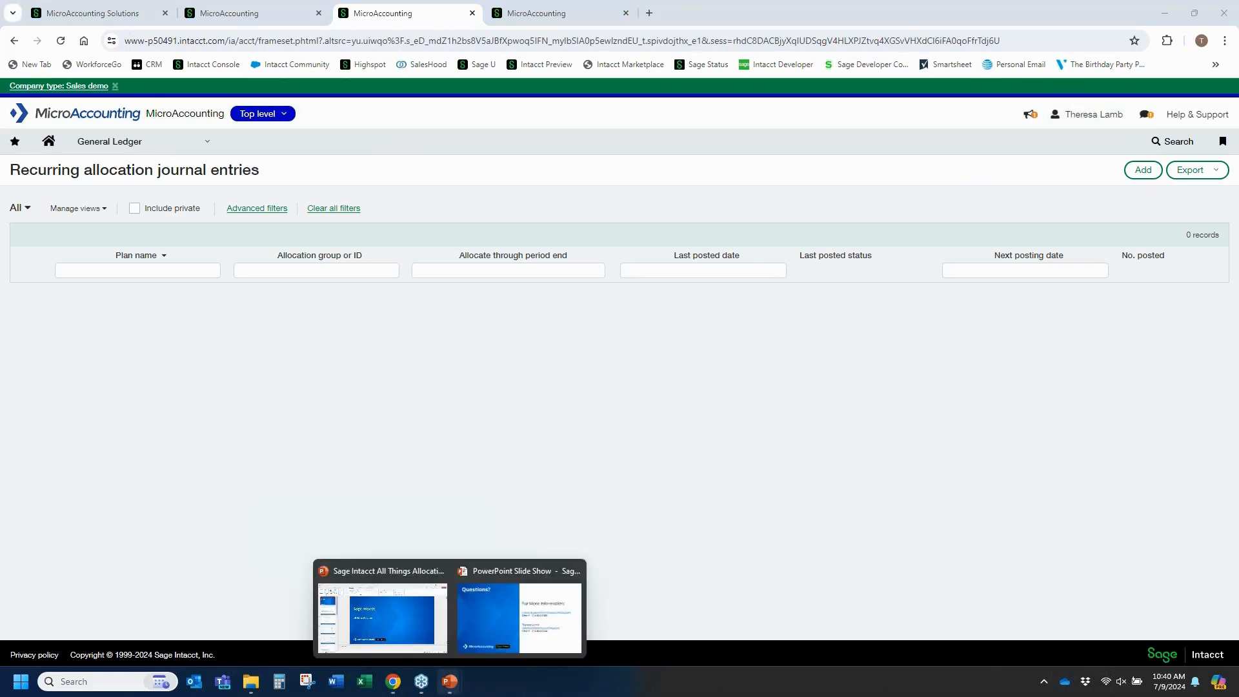
Switch to the PowerPoint slide show and advance to the Upcoming Webinars slide.
{"action": "left_click", "coordinate": [450, 681]}
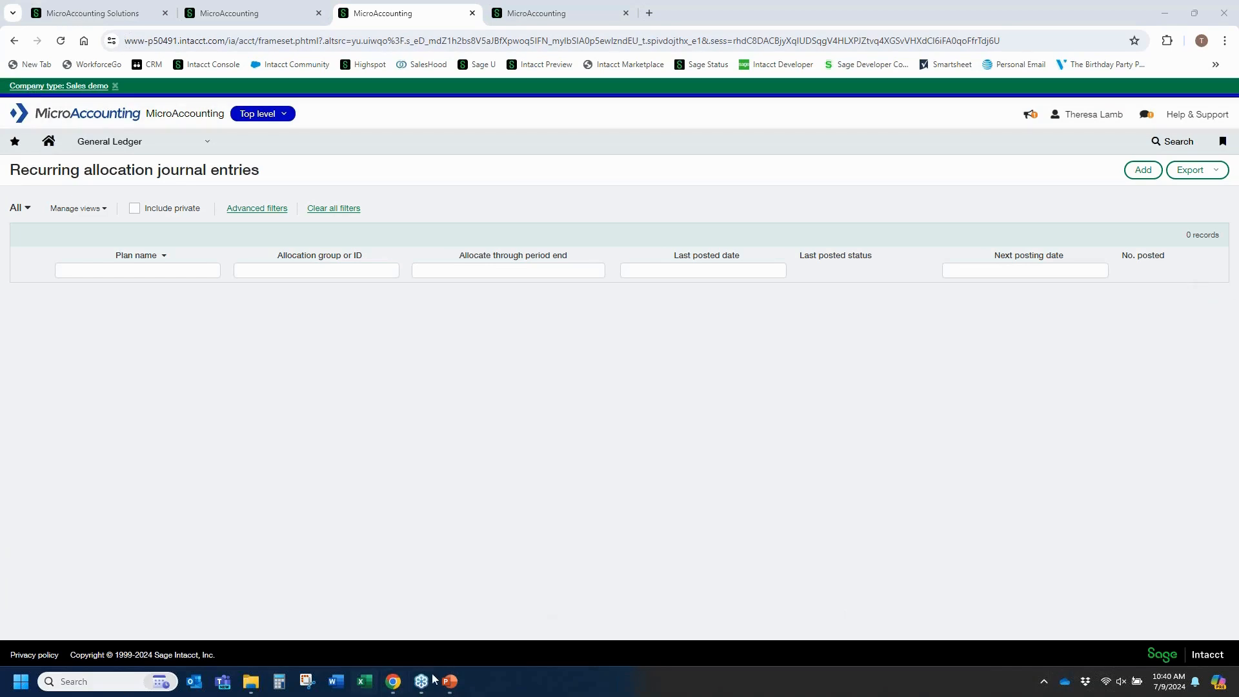
{"action": "mouse_move", "coordinate": [452, 685]}
{"action": "left_click", "coordinate": [524, 613]}
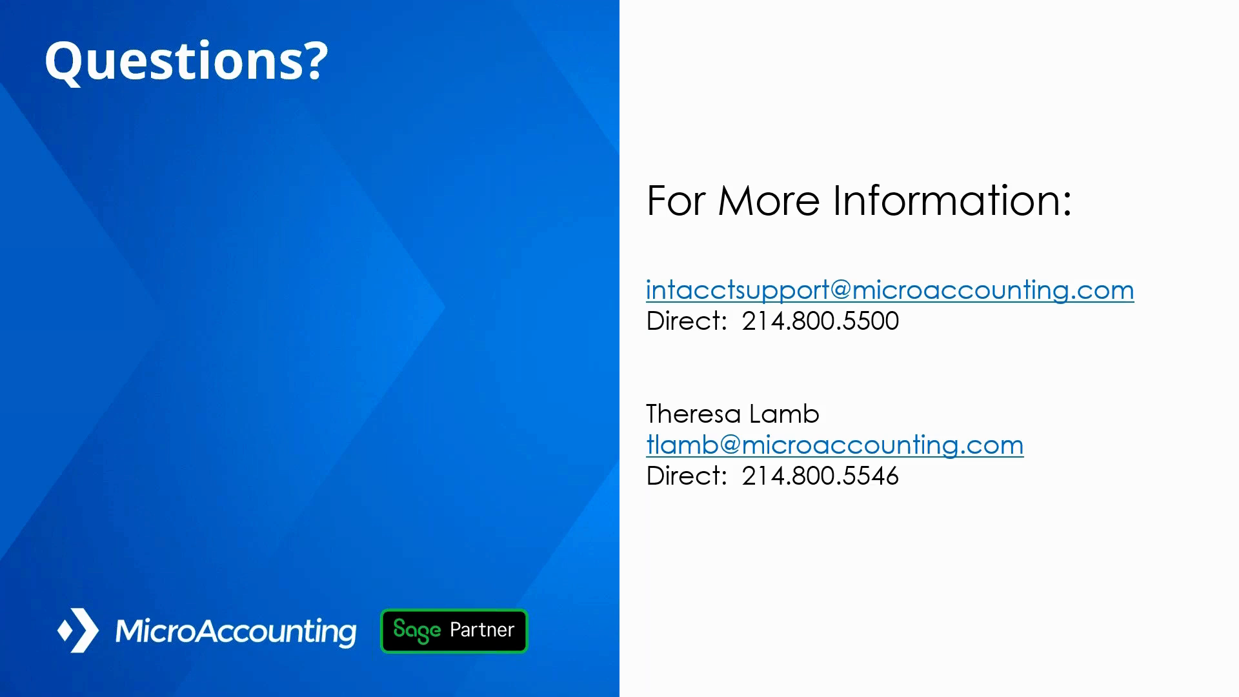
{"action": "key", "text": "Right"}
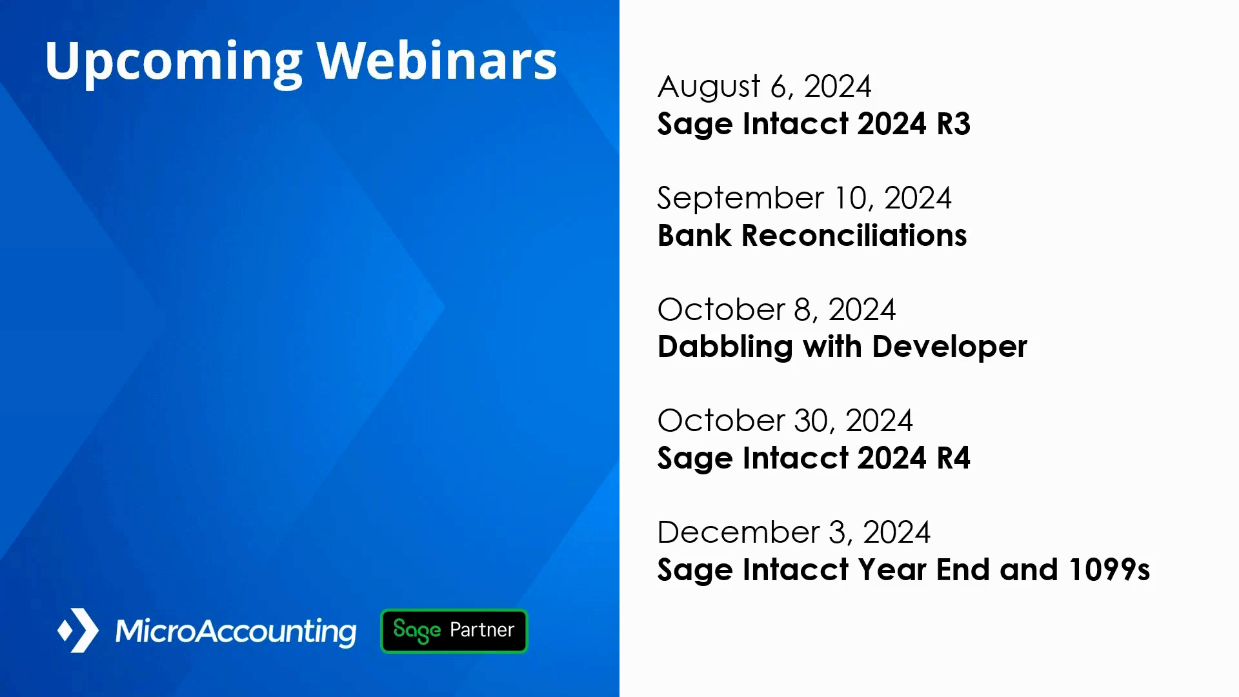